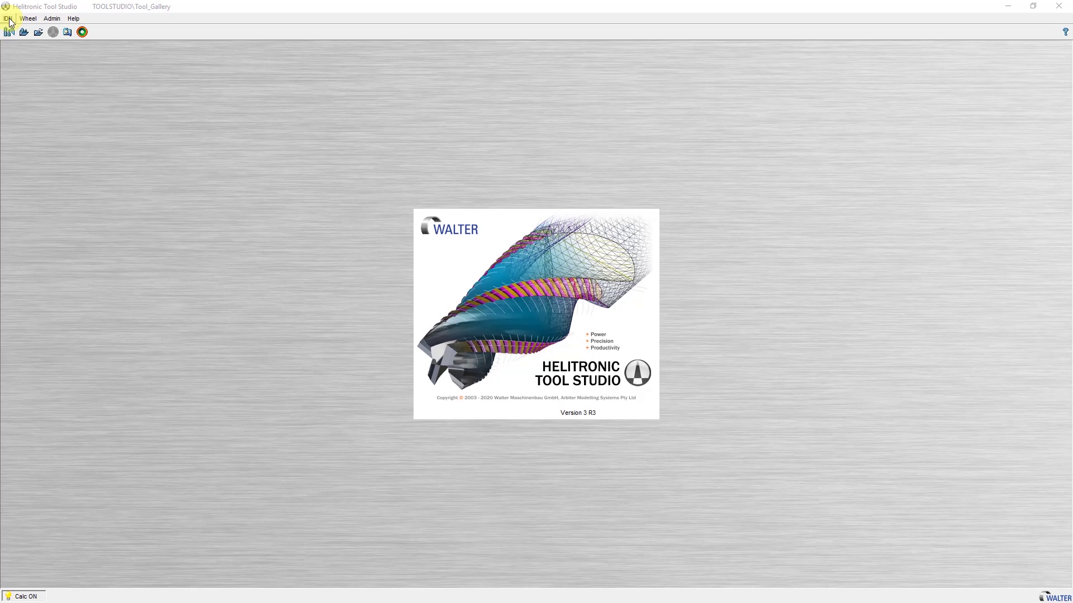
- Create a new tool via IDN > New as an End Mill on the HELITRONIC POWER BASIC machine
click(8, 19)
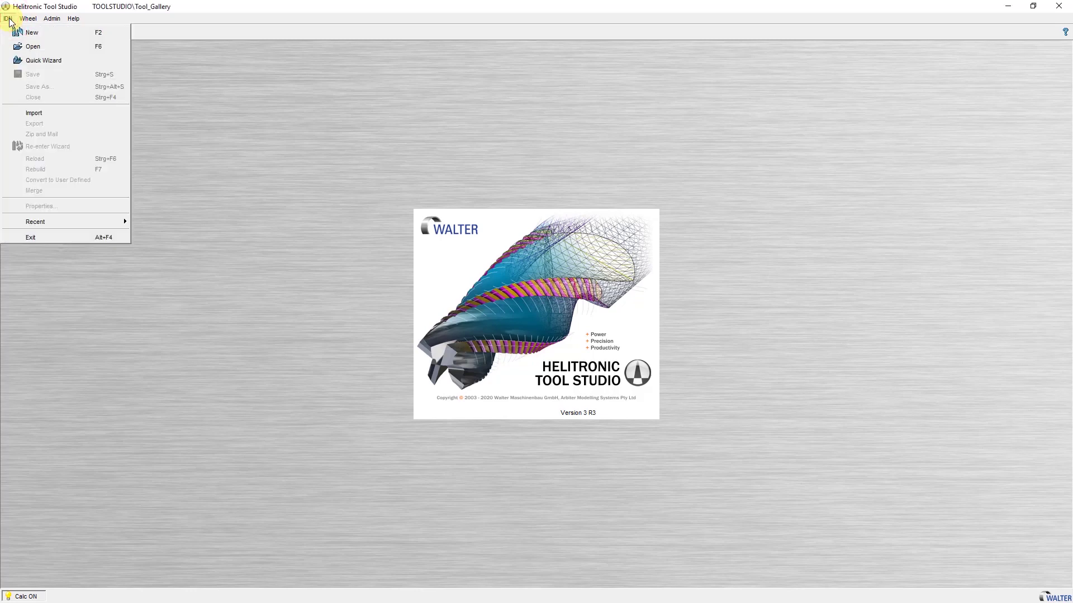
click(47, 38)
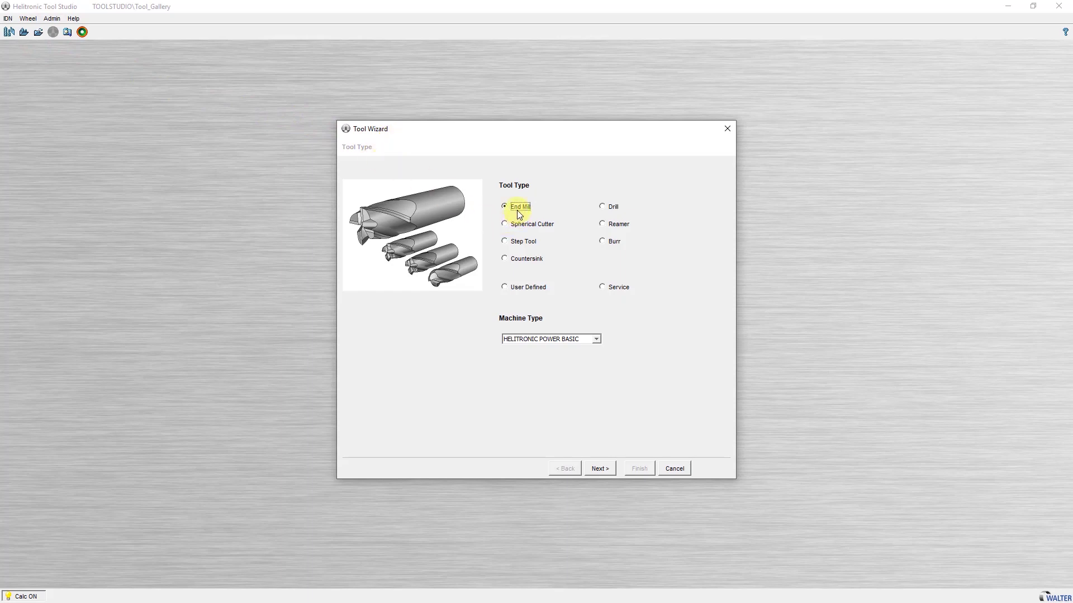
click(611, 209)
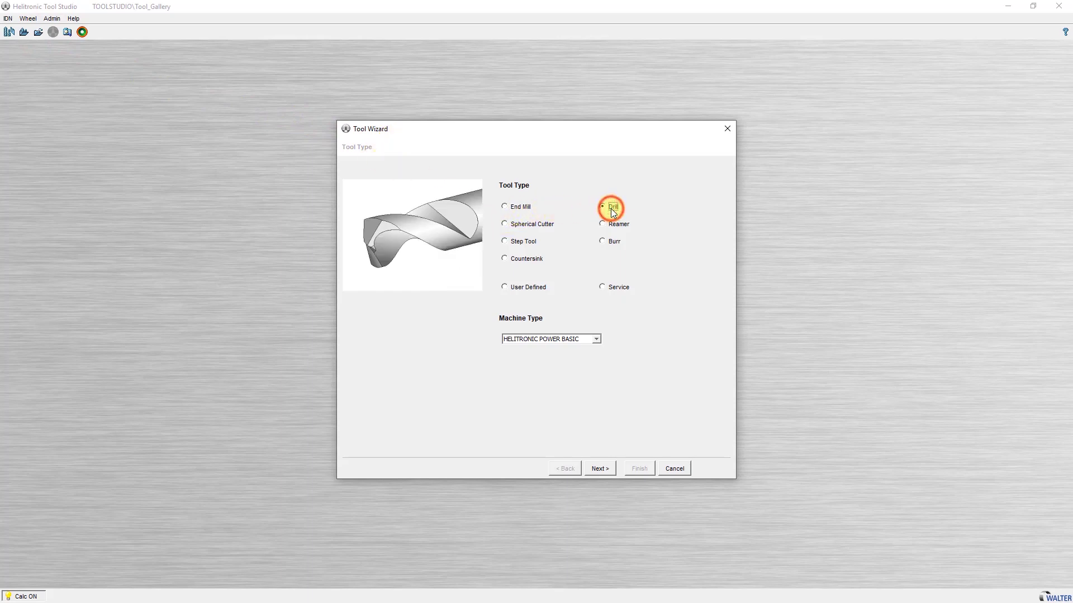
click(621, 227)
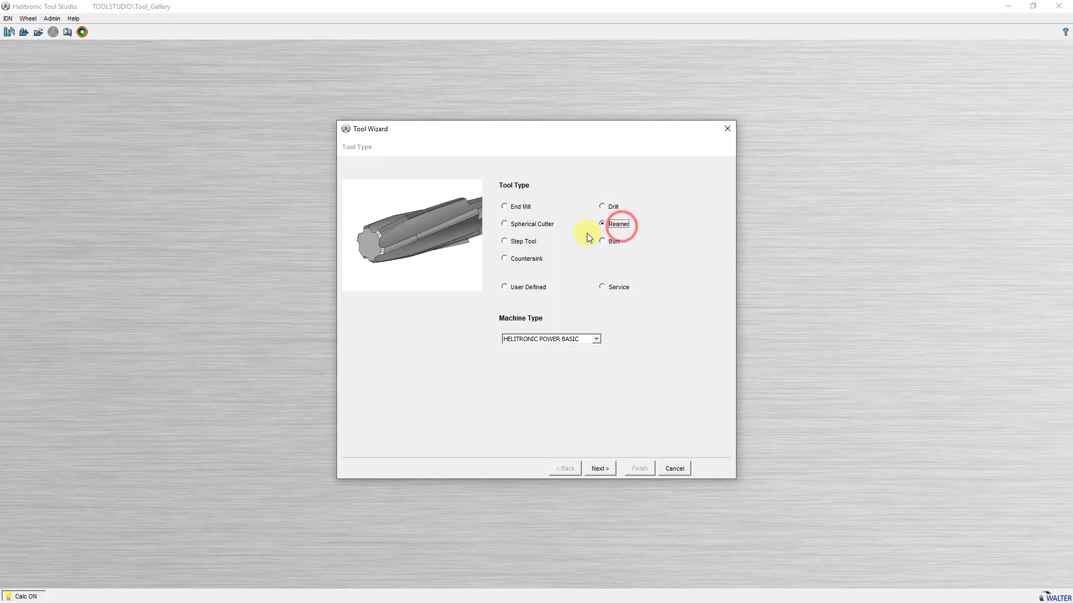
click(520, 243)
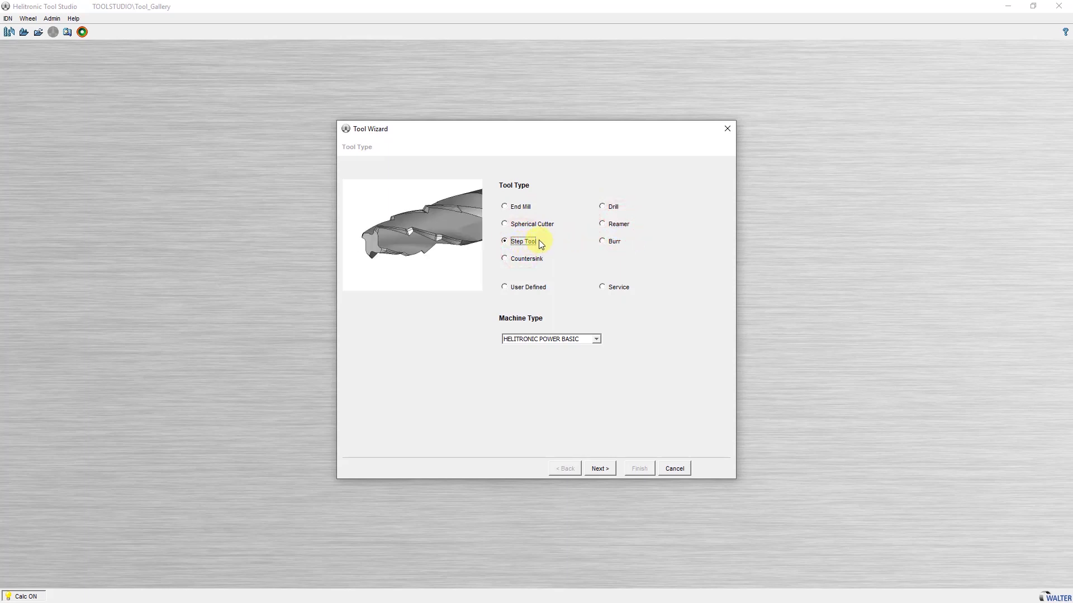
click(526, 208)
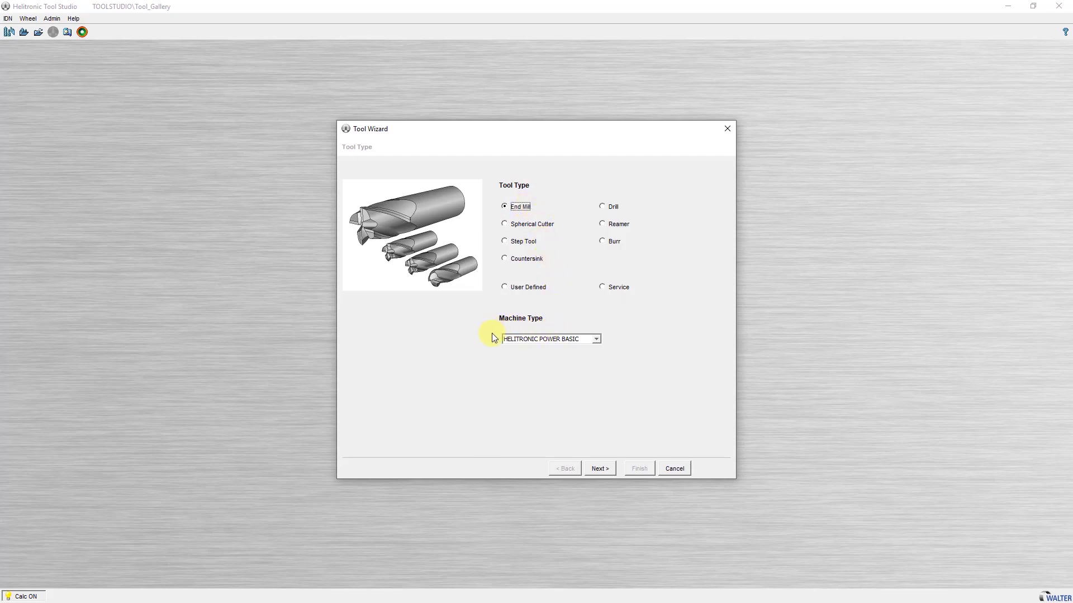
click(596, 341)
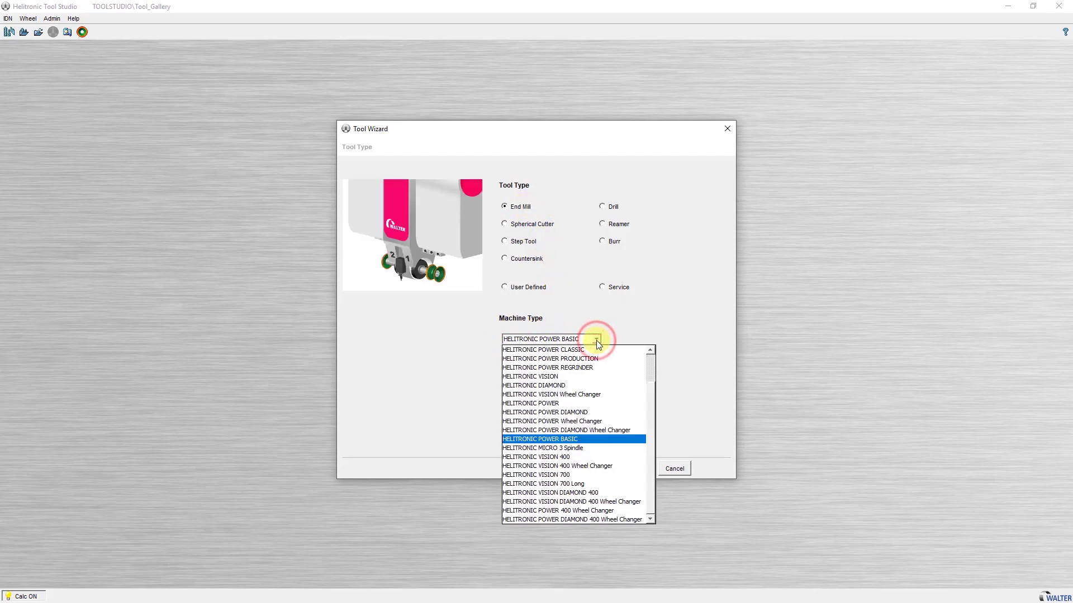
click(596, 341)
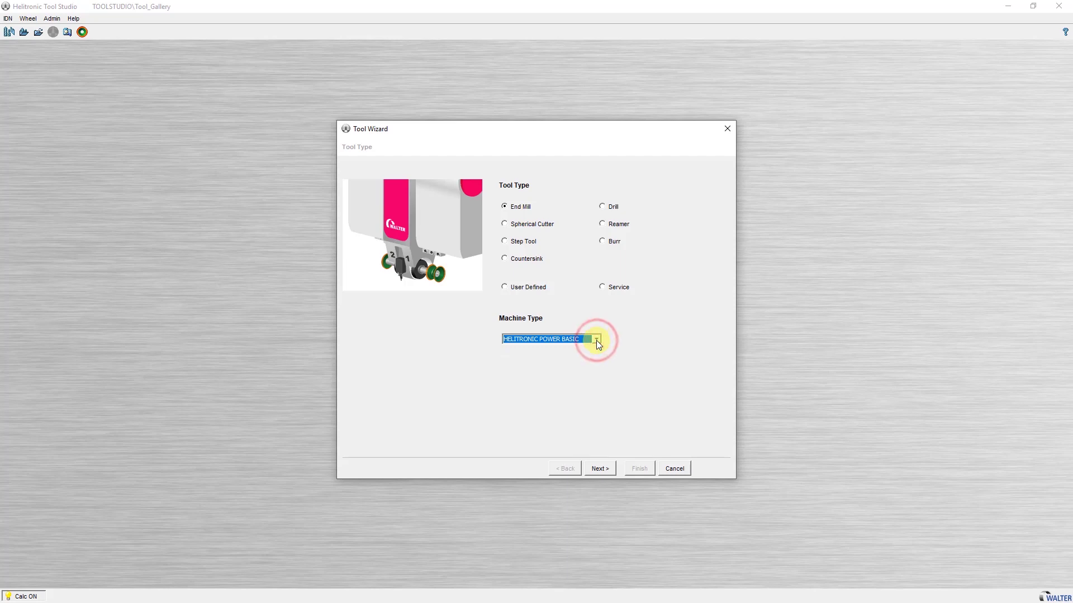
- Choose a Square End endface with Add Notching checked, after previewing the other endface types
click(597, 473)
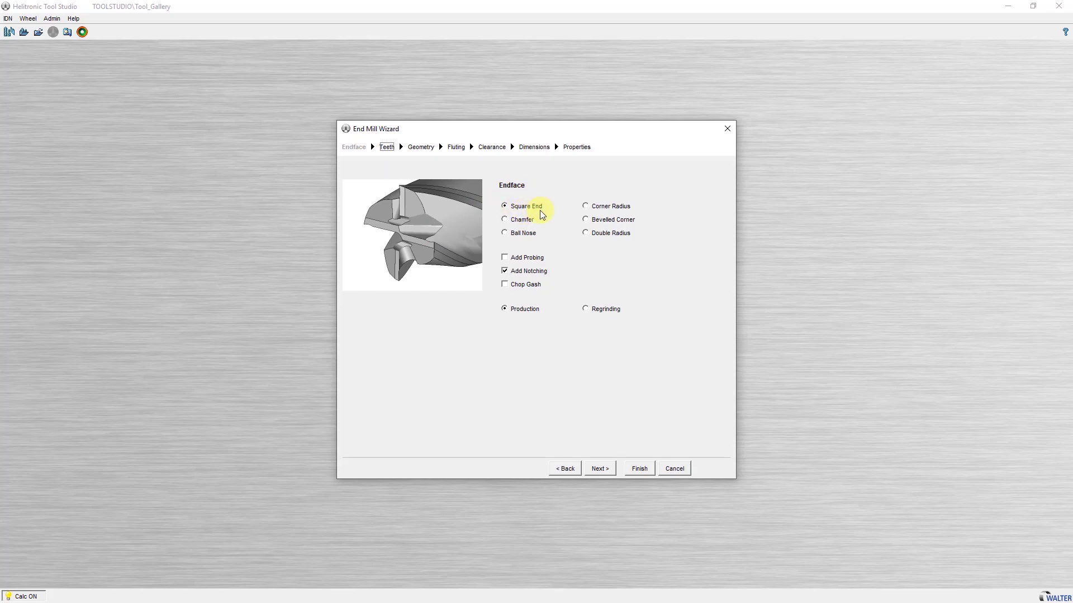
click(529, 221)
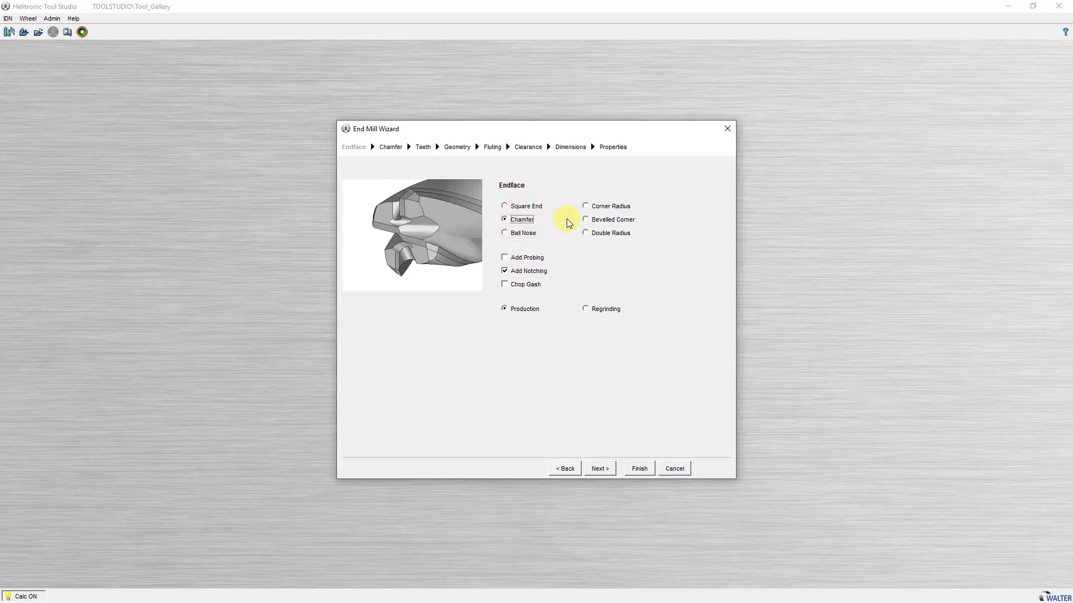
click(597, 208)
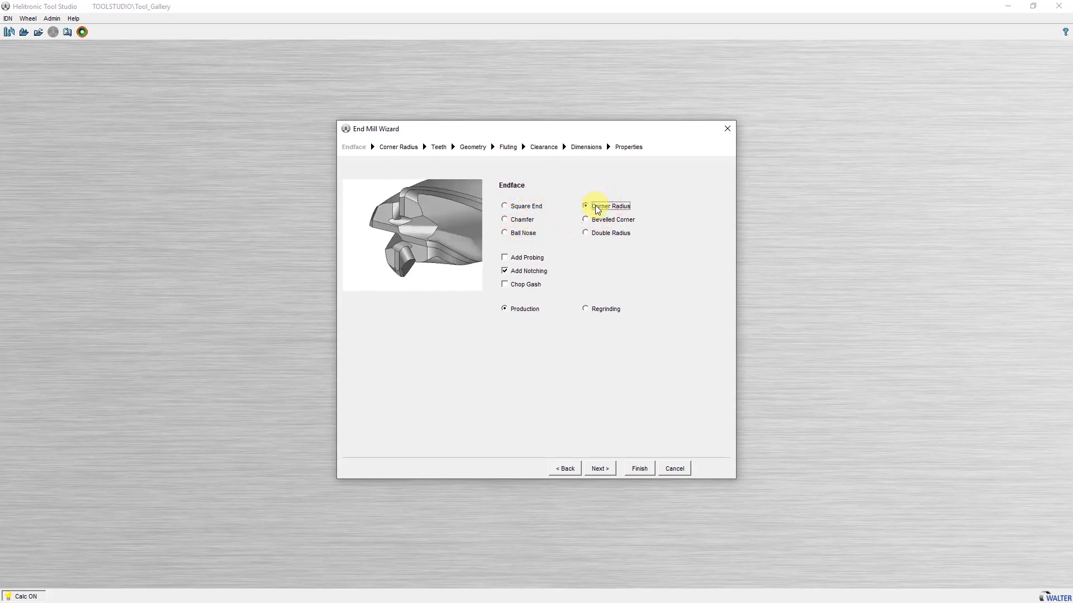
click(511, 234)
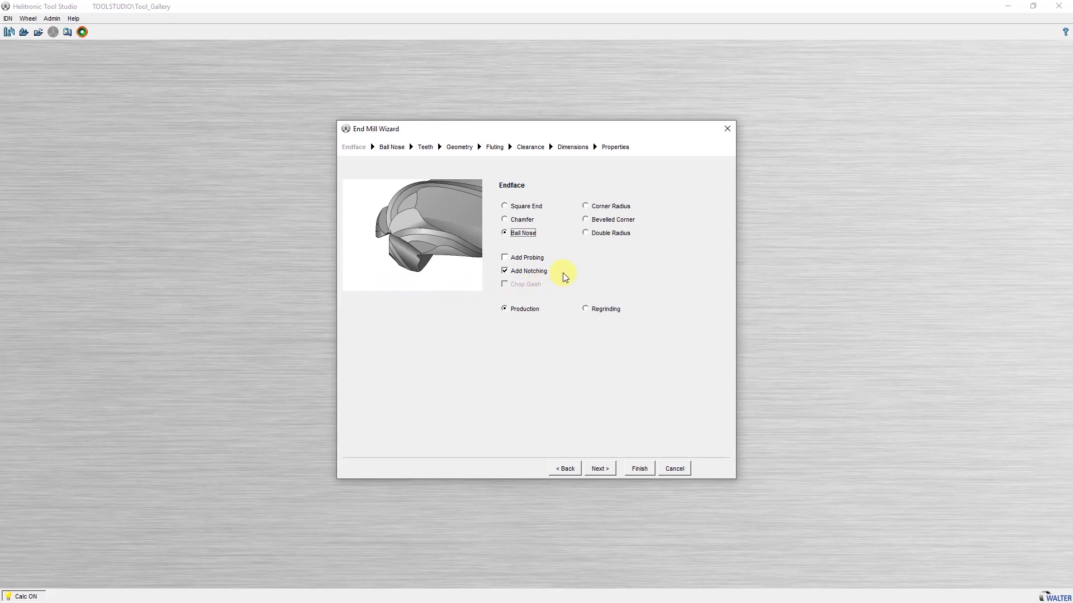
click(612, 221)
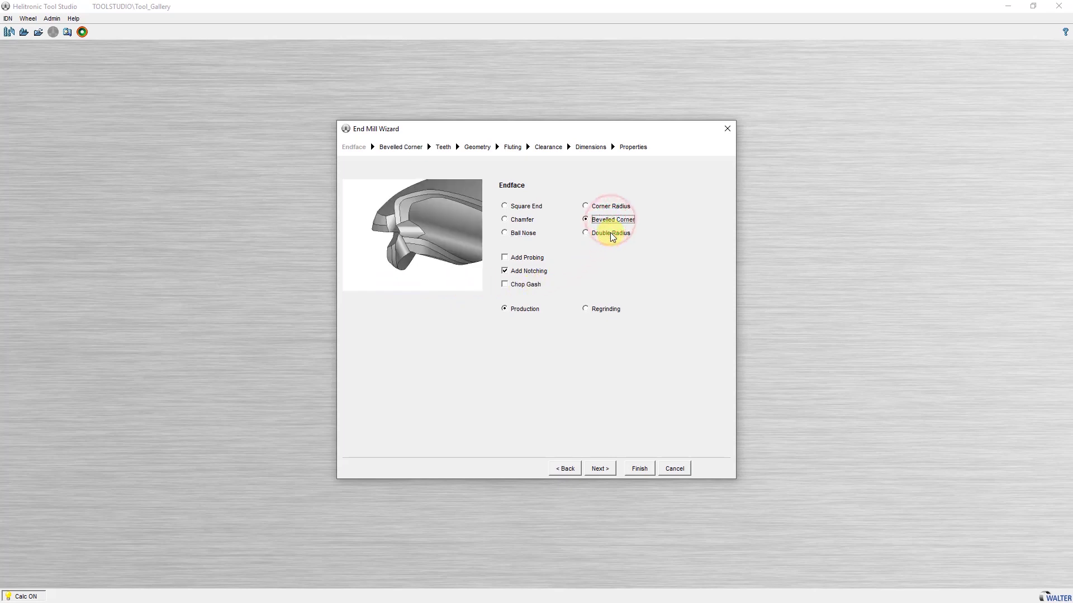
click(612, 237)
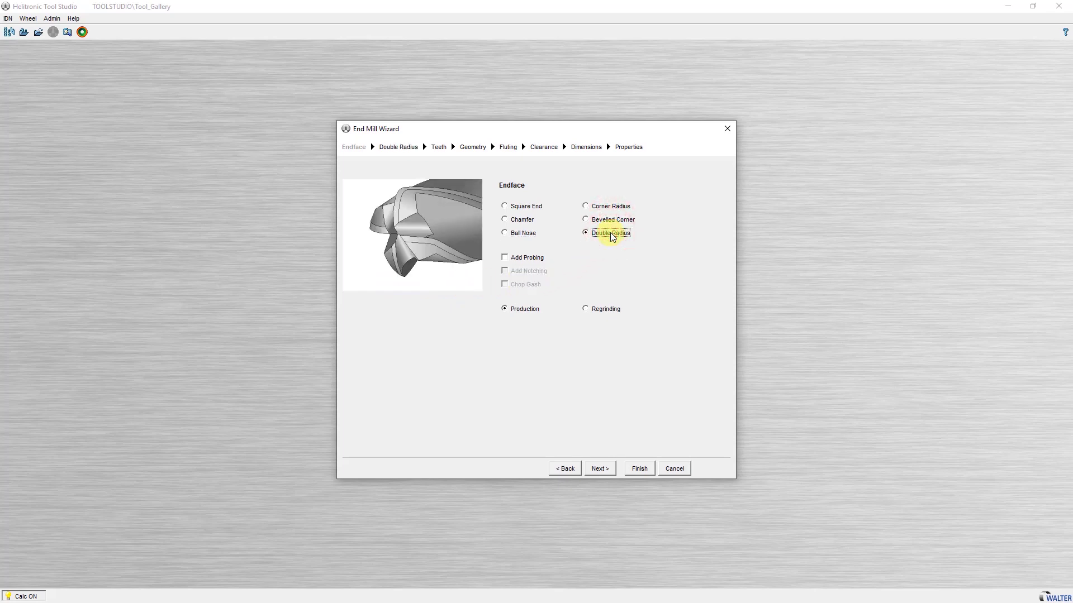
click(528, 208)
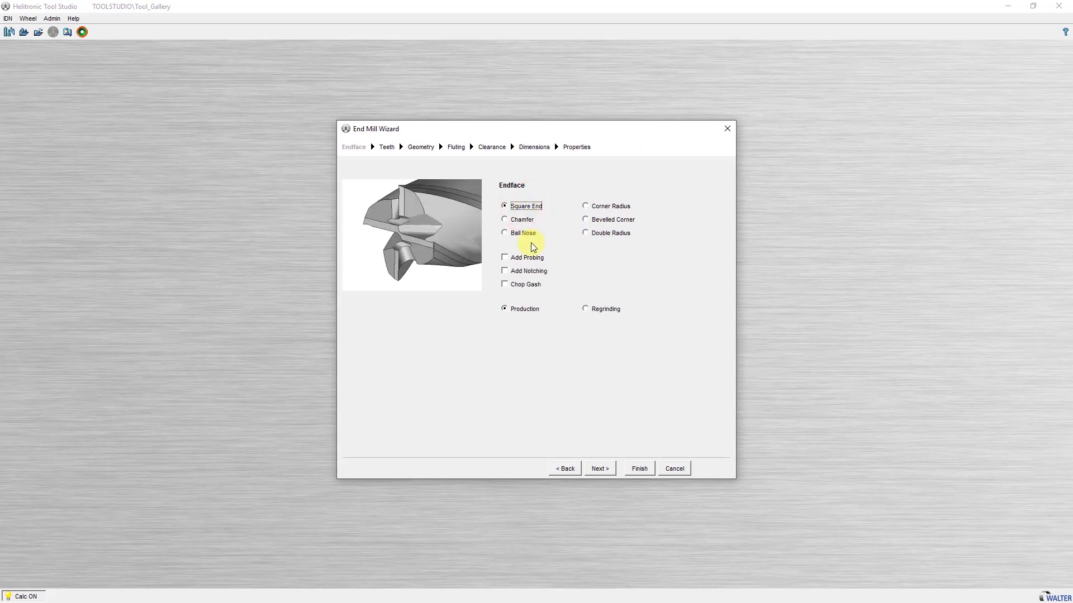
click(513, 271)
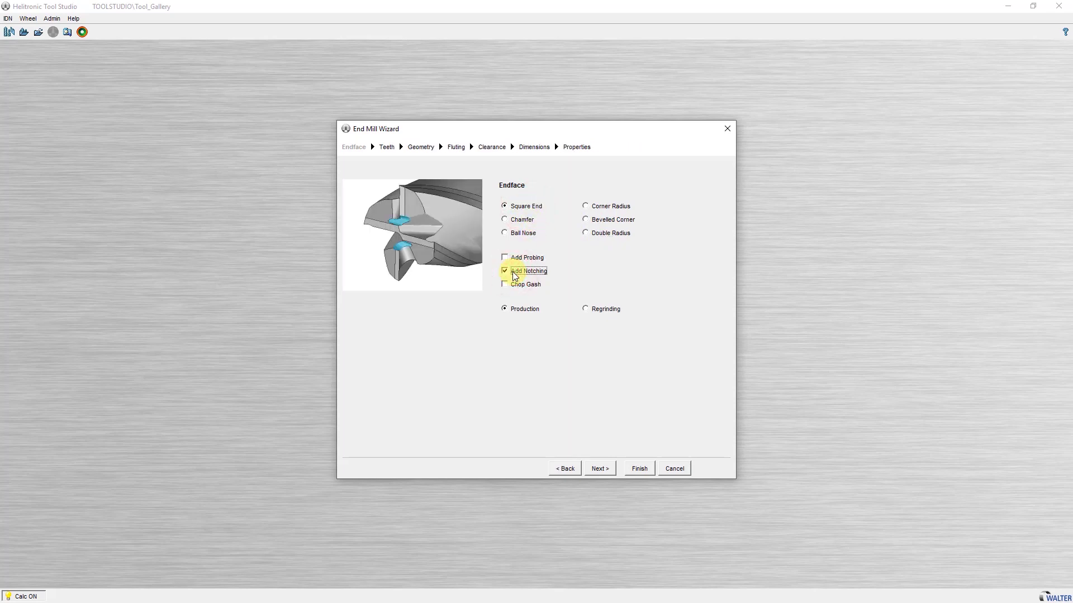
click(600, 471)
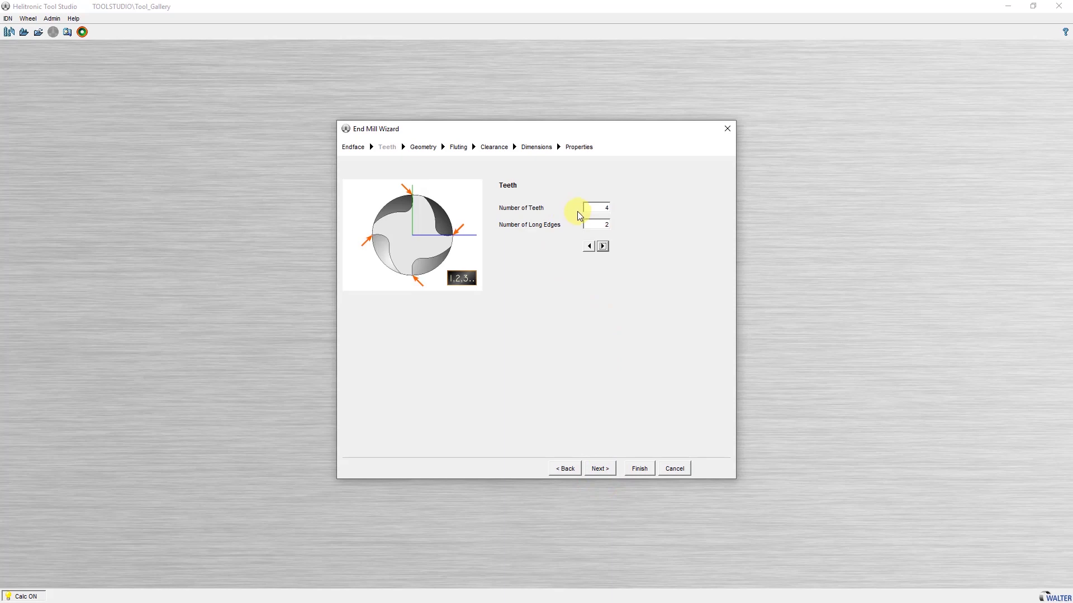
- Keep 4 teeth and set the long-edge count back to 2
click(588, 246)
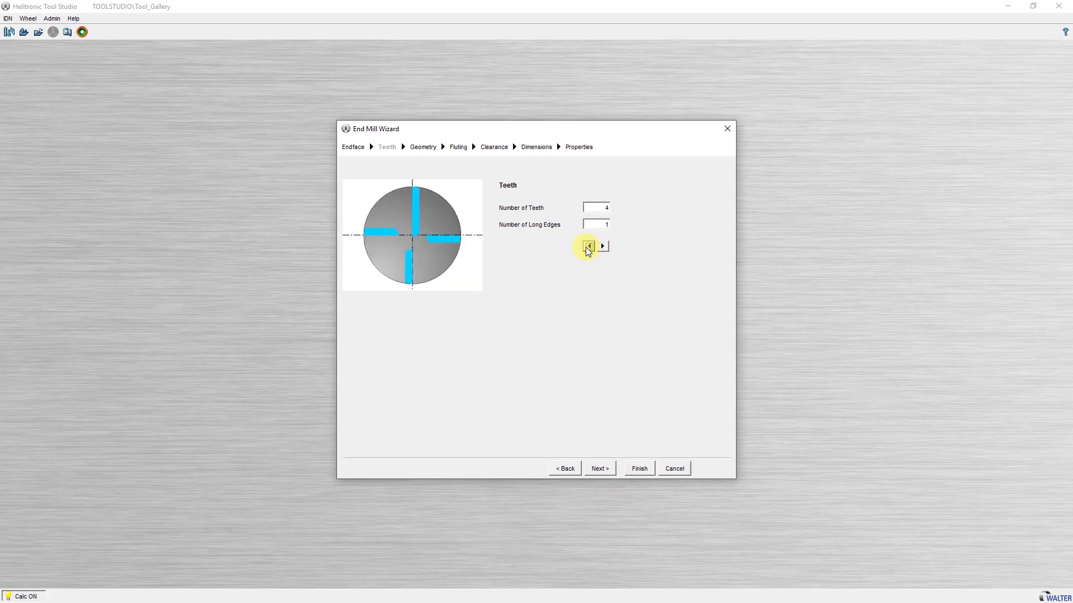
click(588, 246)
click(587, 246)
click(603, 246)
click(603, 246)
click(602, 247)
click(608, 468)
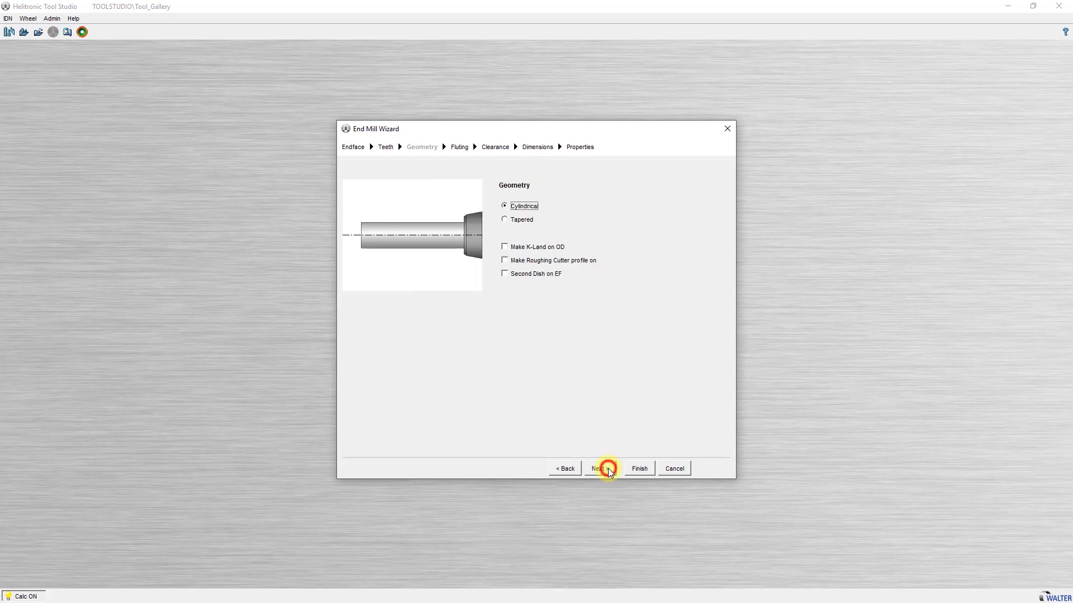
- Keep the Cylindrical geometry with the roughing cutter profile turned off
click(523, 221)
click(527, 210)
click(569, 261)
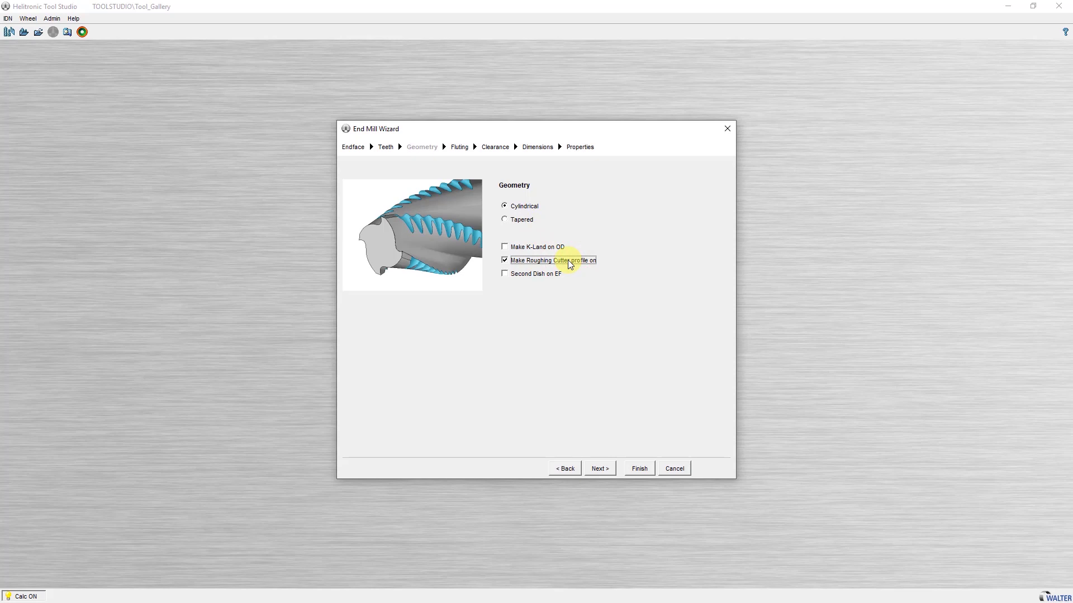
click(570, 263)
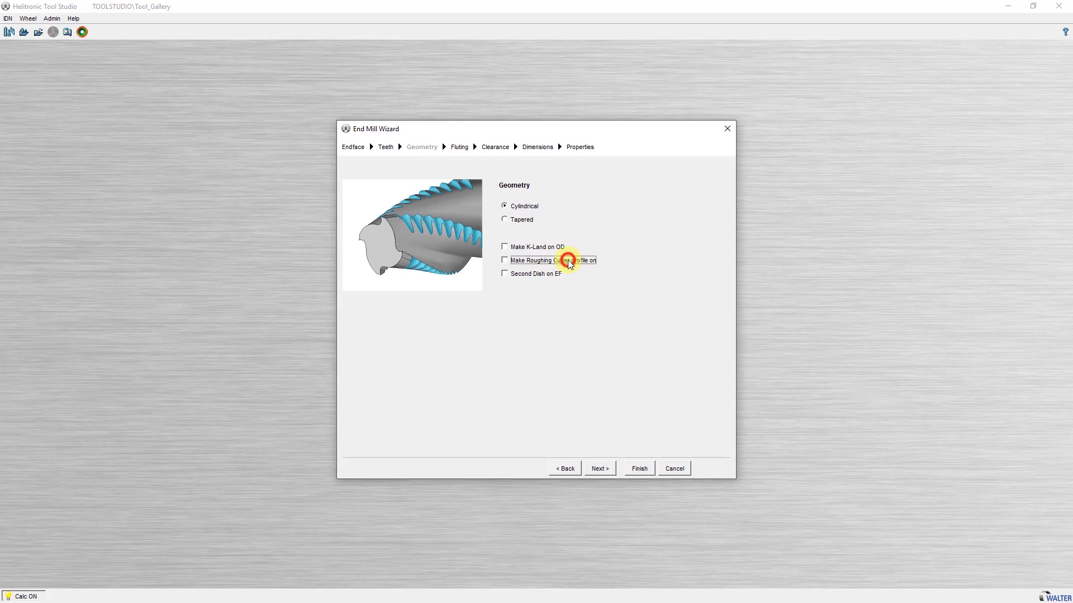
click(608, 469)
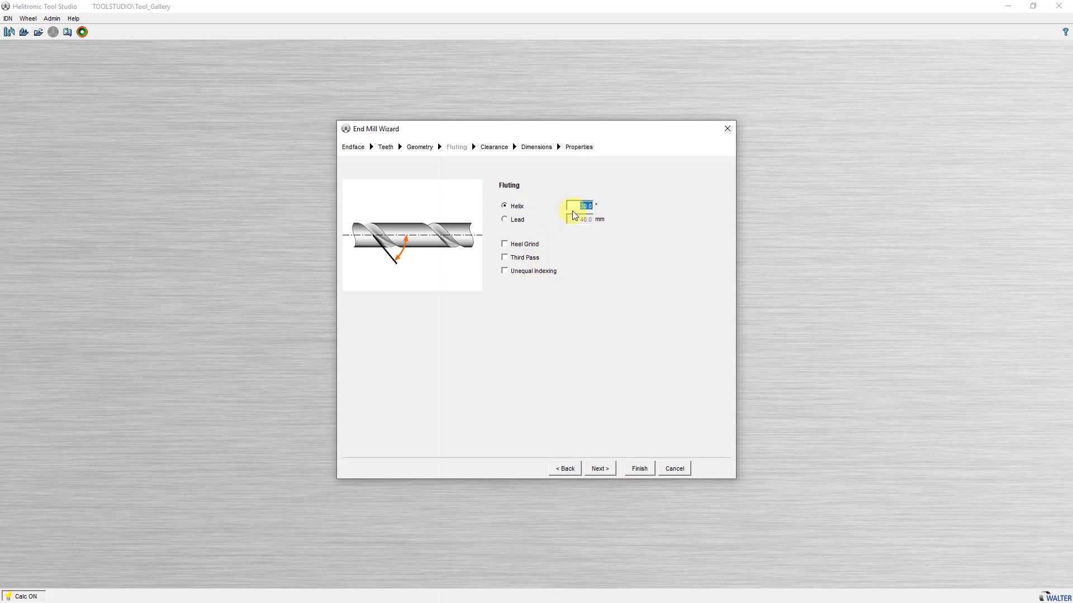
- Keep the flutes defined by a 30.0° helix angle rather than lead
click(518, 220)
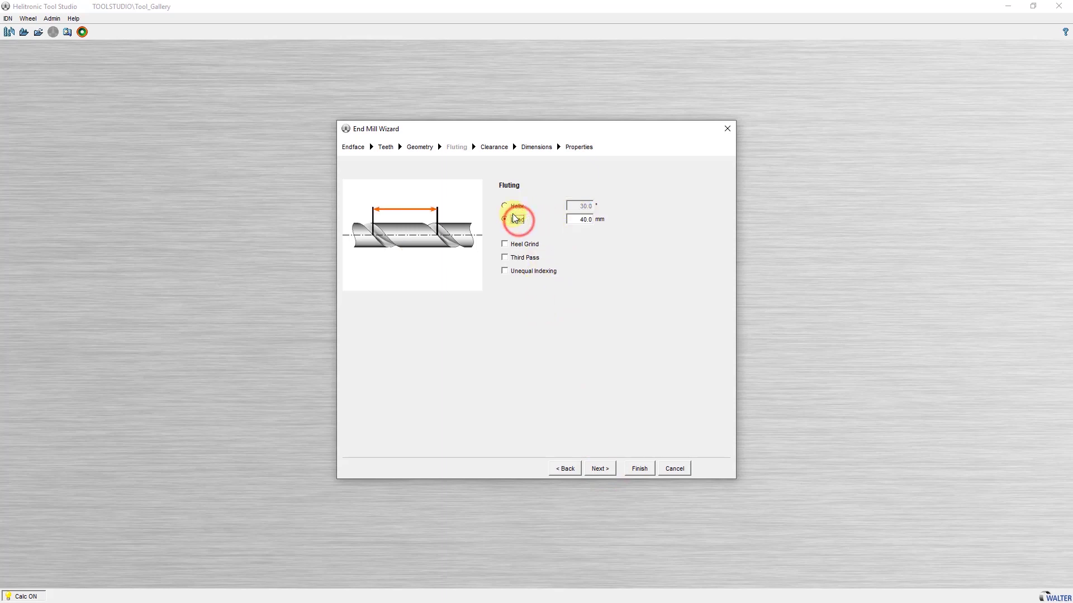
click(514, 208)
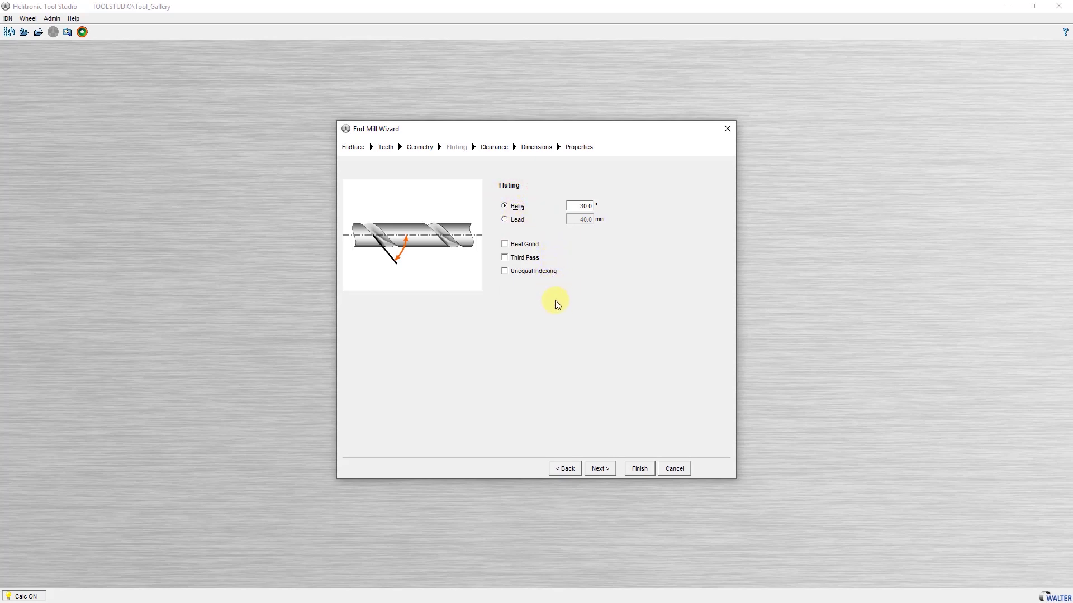
click(601, 471)
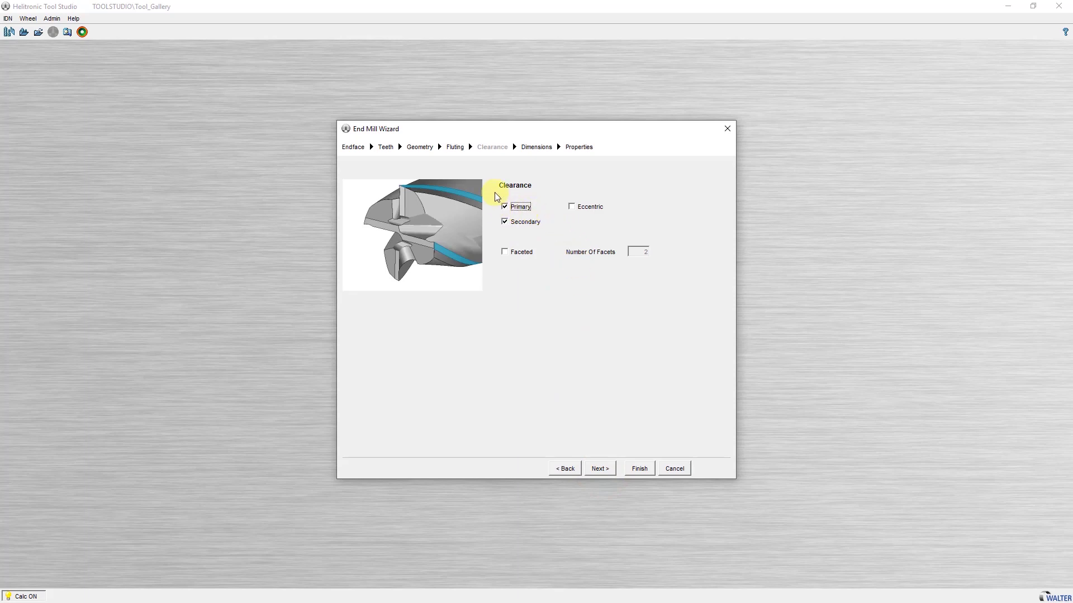
- Leave Primary and Secondary clearance checked, with Eccentric and Faceted clearance unchecked
click(529, 224)
click(574, 210)
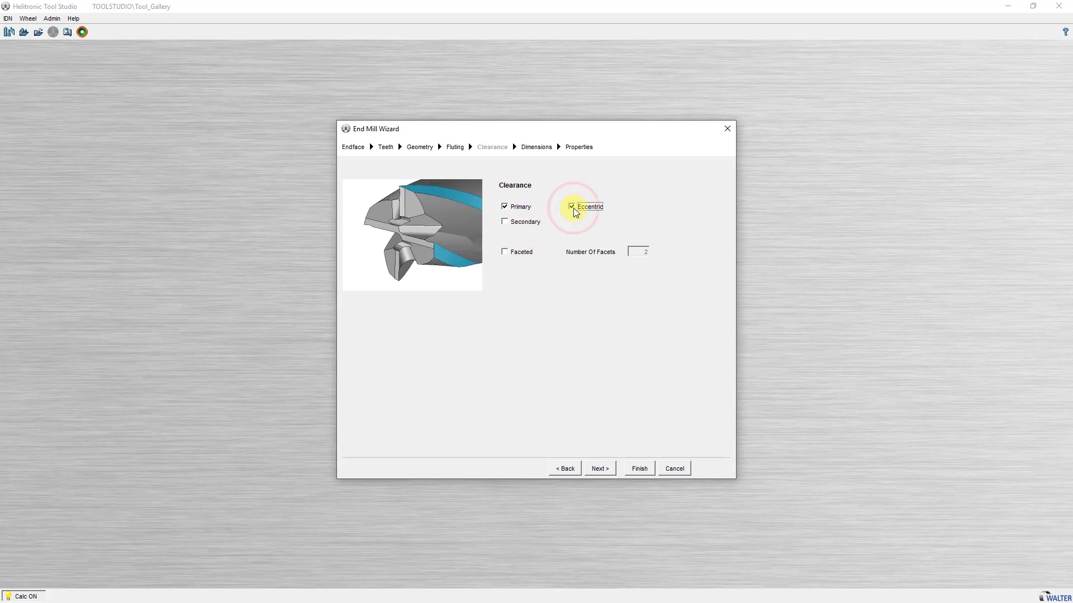
click(574, 210)
click(518, 223)
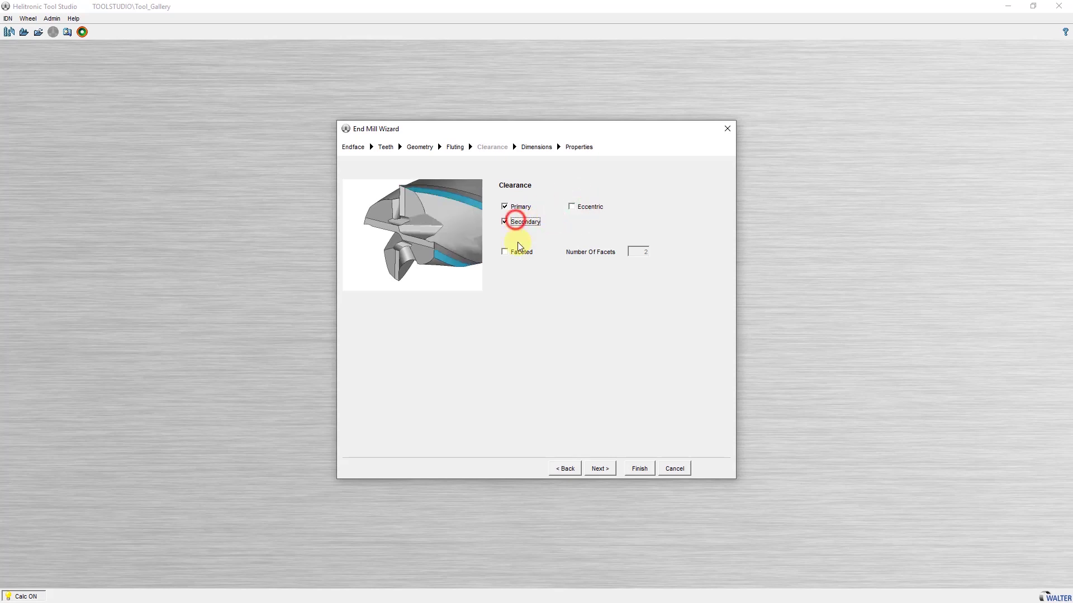
click(506, 252)
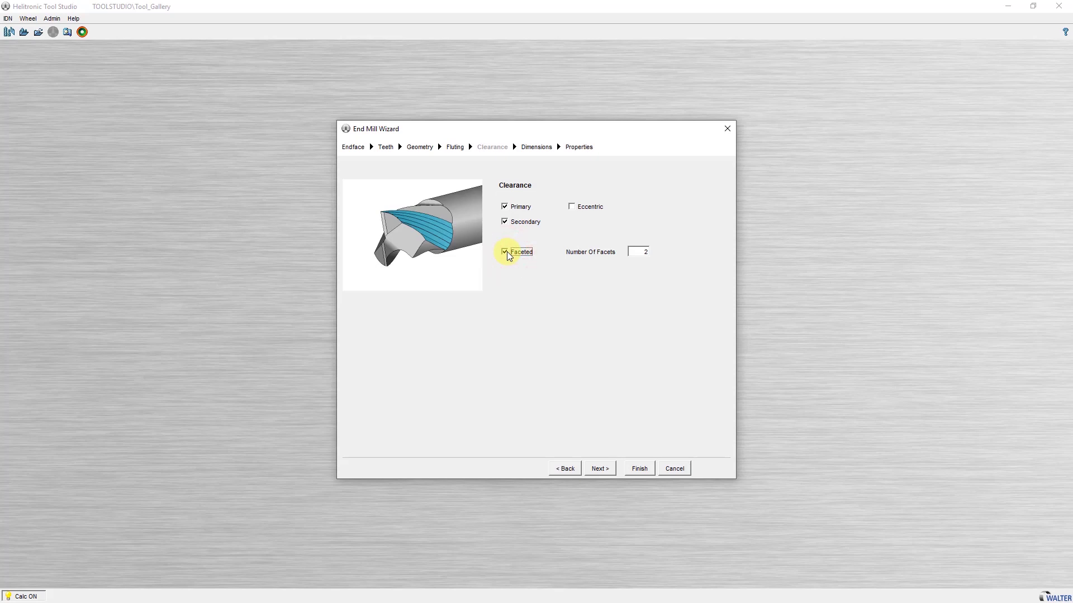
click(516, 253)
click(601, 469)
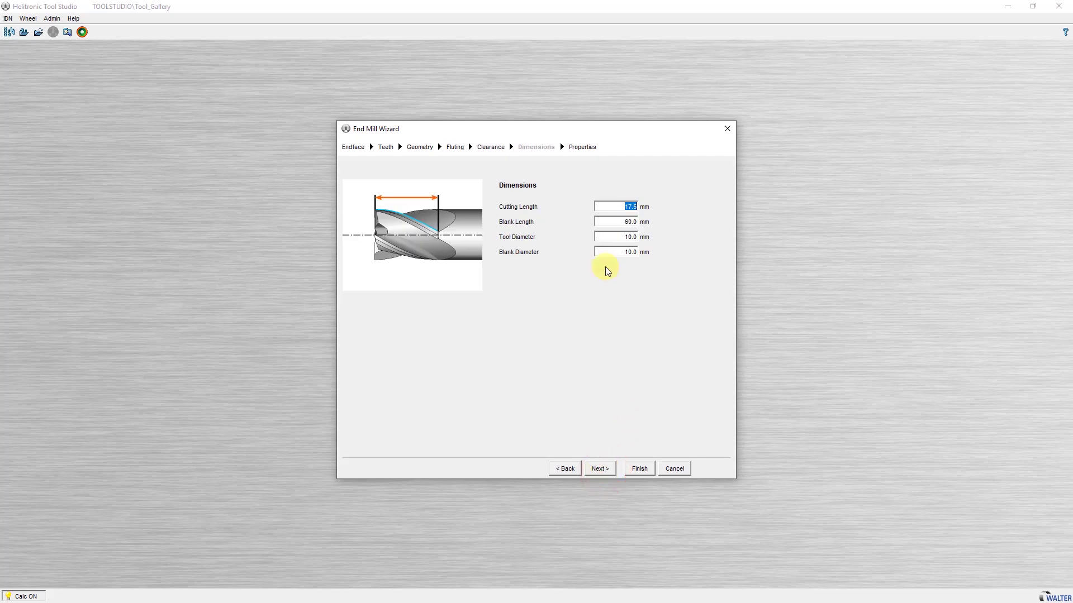
- Enter cutting length 40, blank length 80, tool diameter 12 and blank diameter 12 mm
double_click(617, 206)
key(Tab)
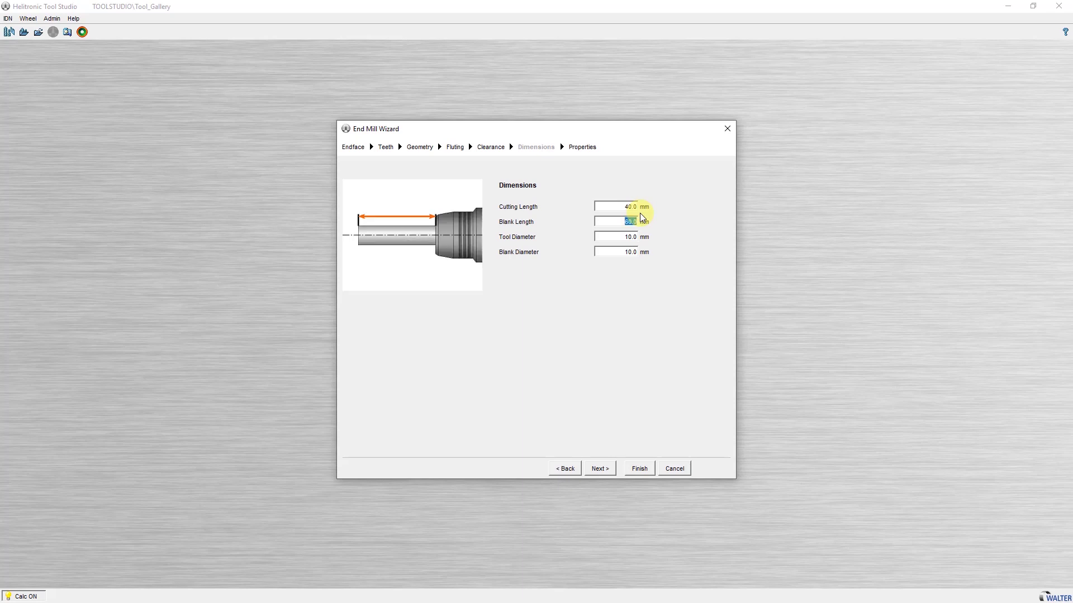
text(80)
key(Tab)
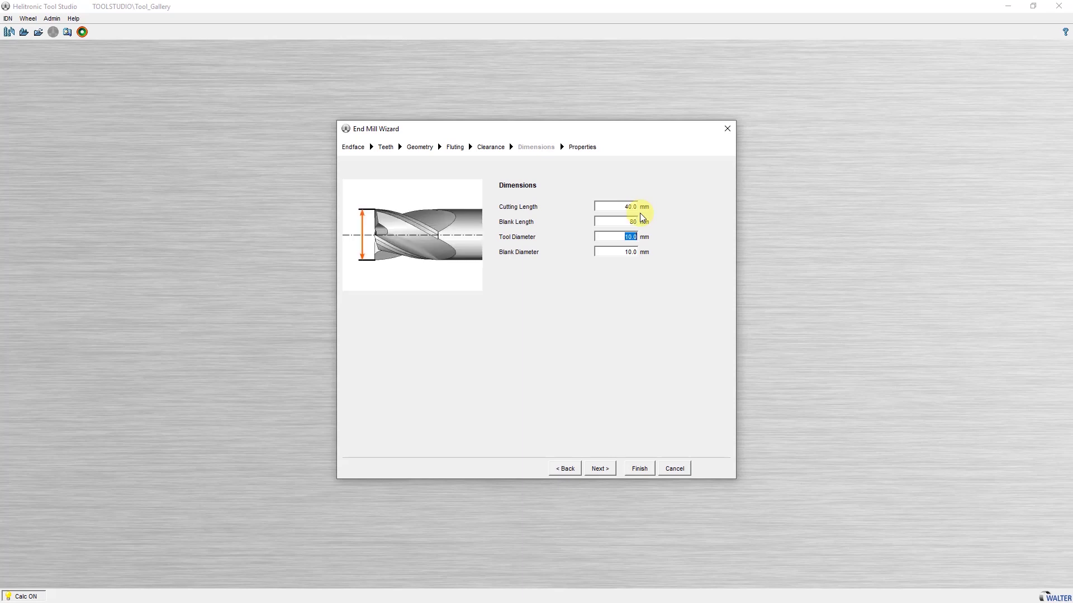
text(12)
key(Tab)
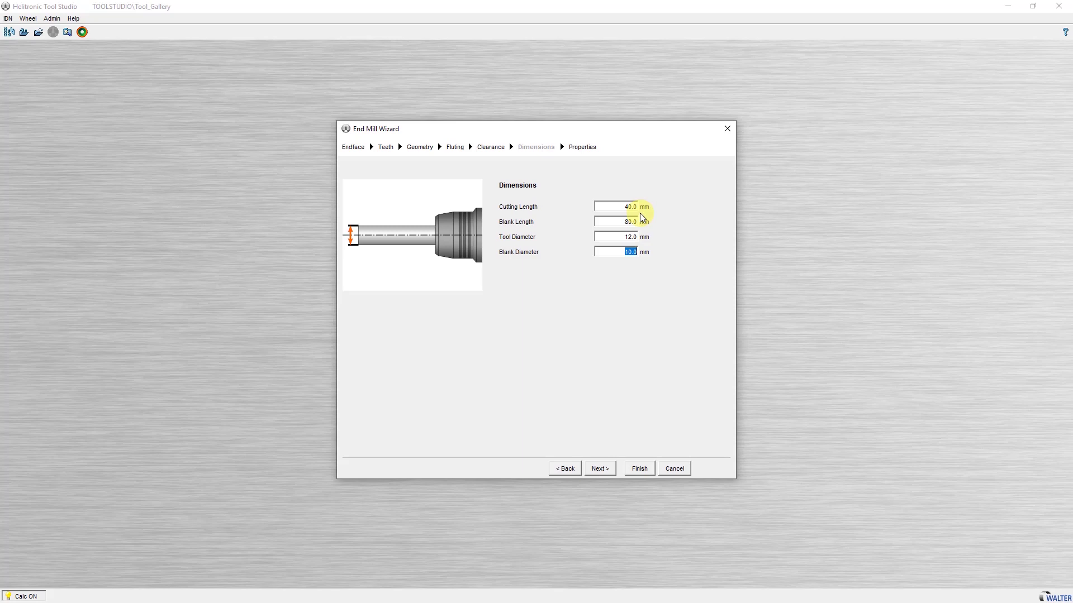
text(12)
key(Tab)
click(606, 470)
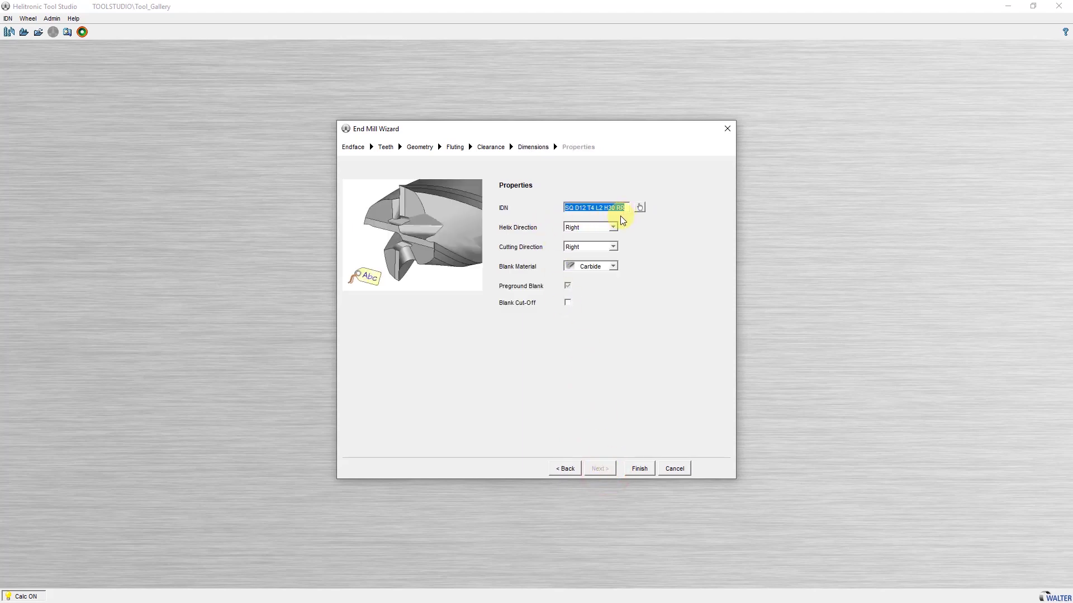
- Leave both helix direction and cutting direction set to Right on the Properties page
click(587, 229)
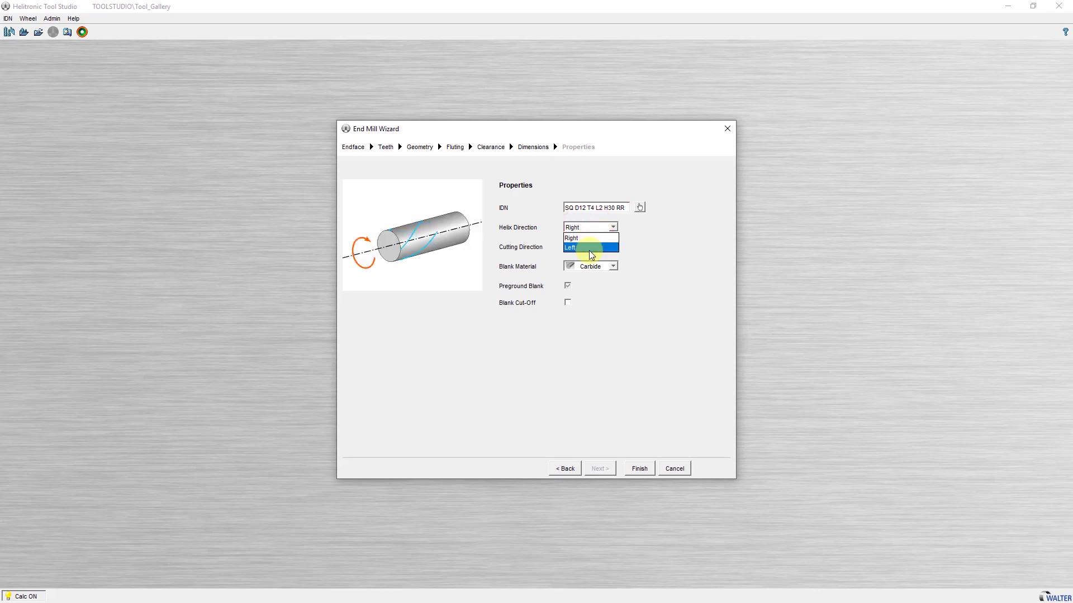
click(592, 248)
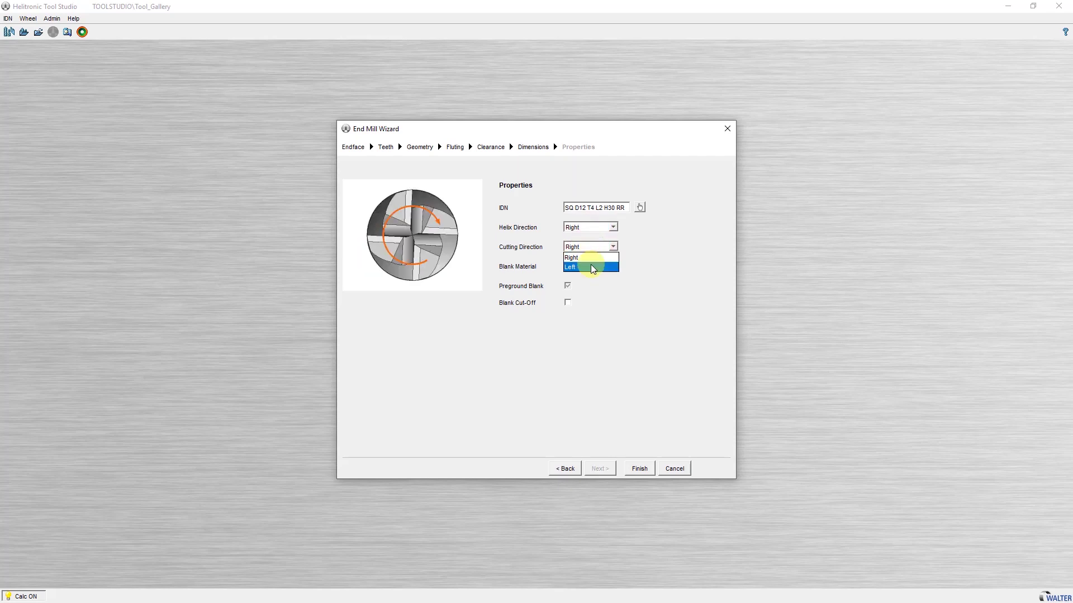
click(592, 259)
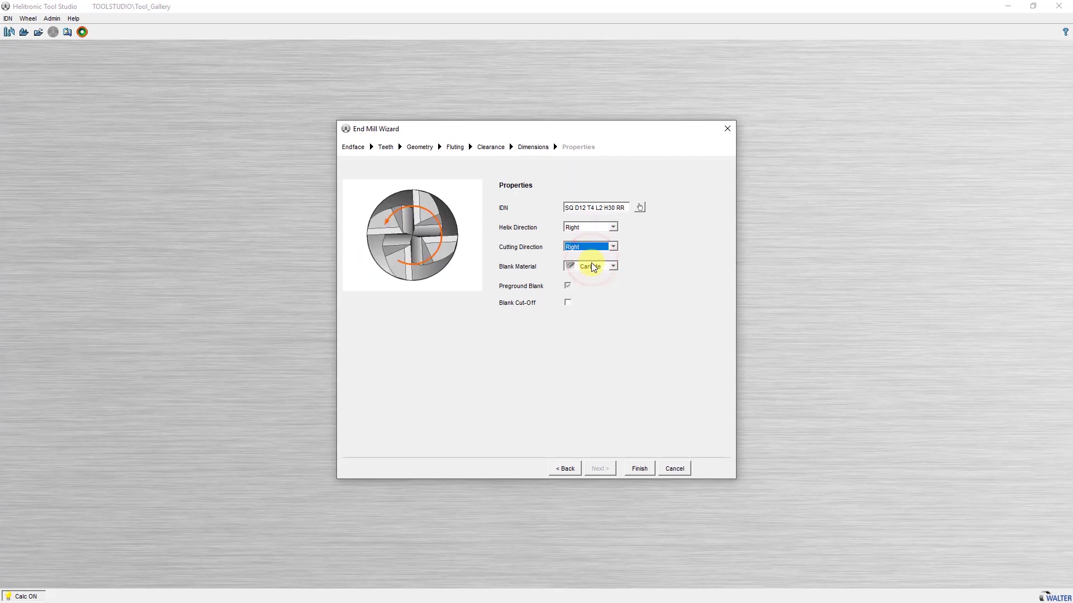
click(642, 469)
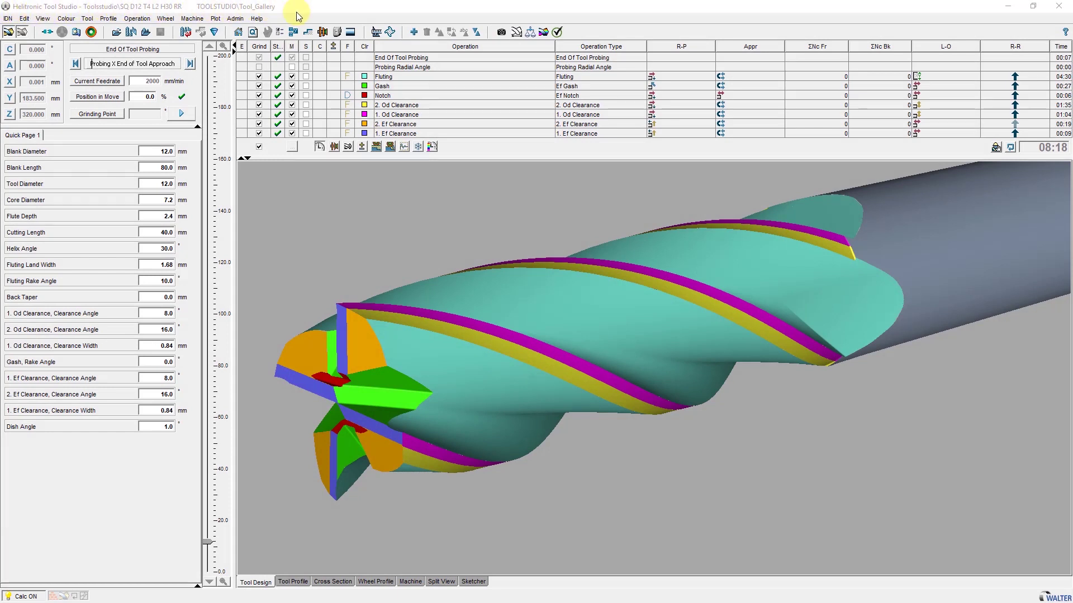
click(9, 18)
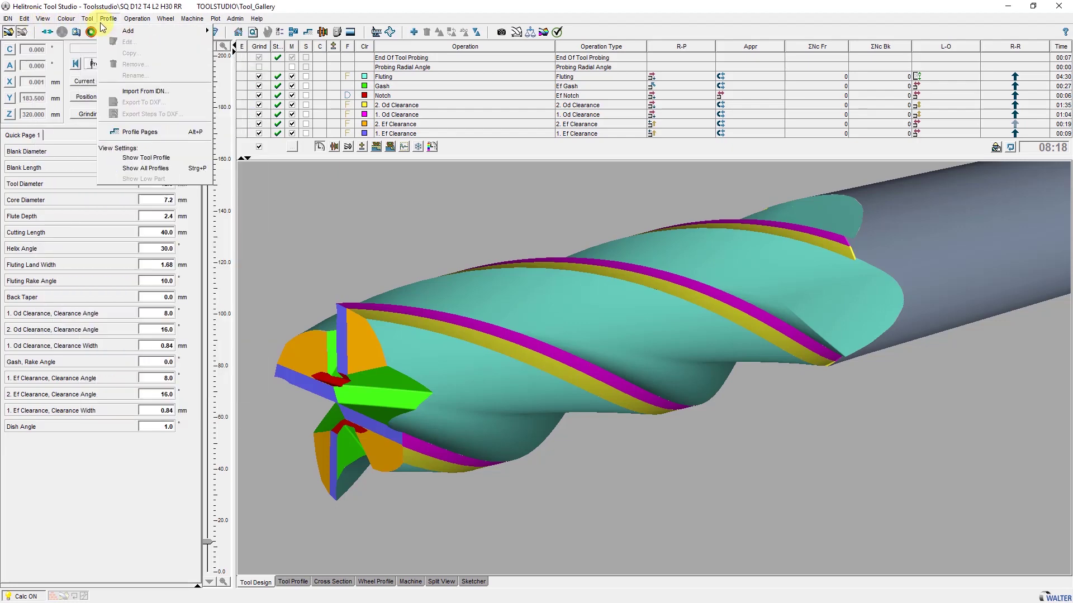
mouse_move(134, 24)
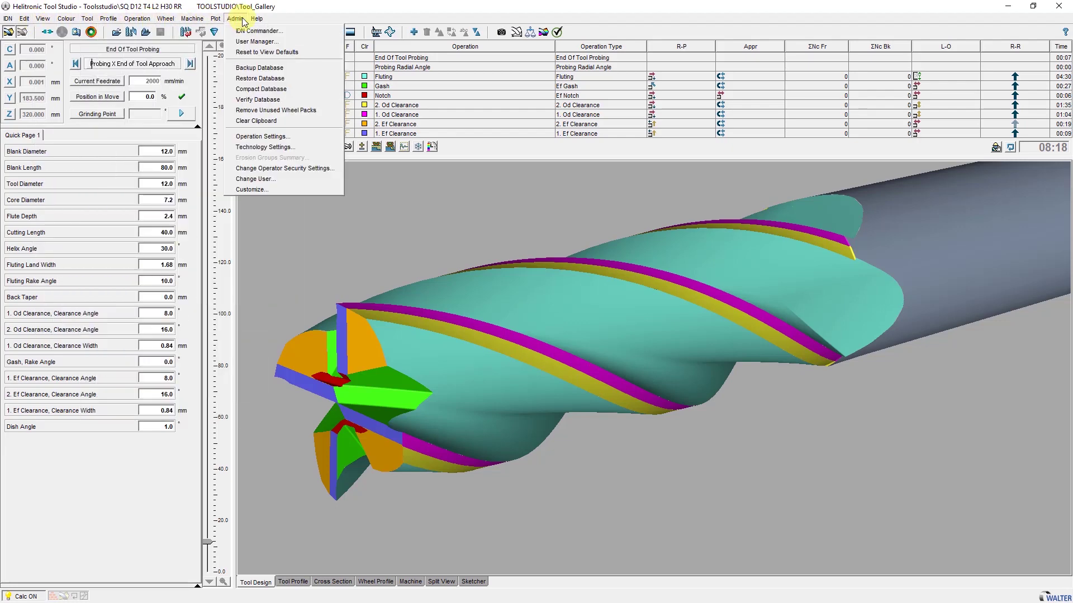
click(280, 19)
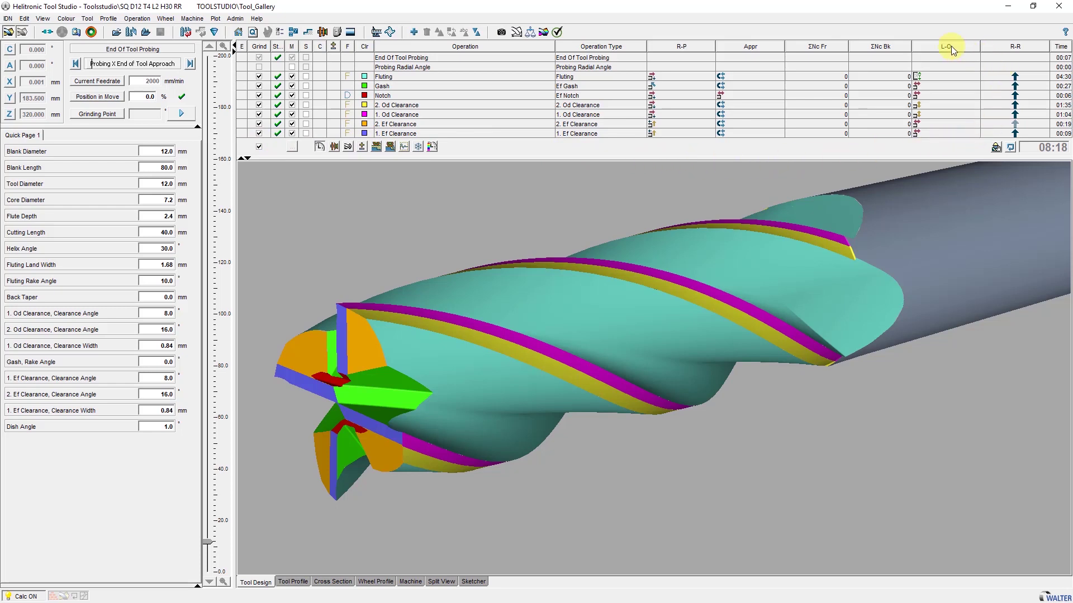
- Review each operation in the list, from End Of Tool Probing to 1. Ef Clearance, ending on Fluting
click(393, 66)
click(384, 77)
click(384, 86)
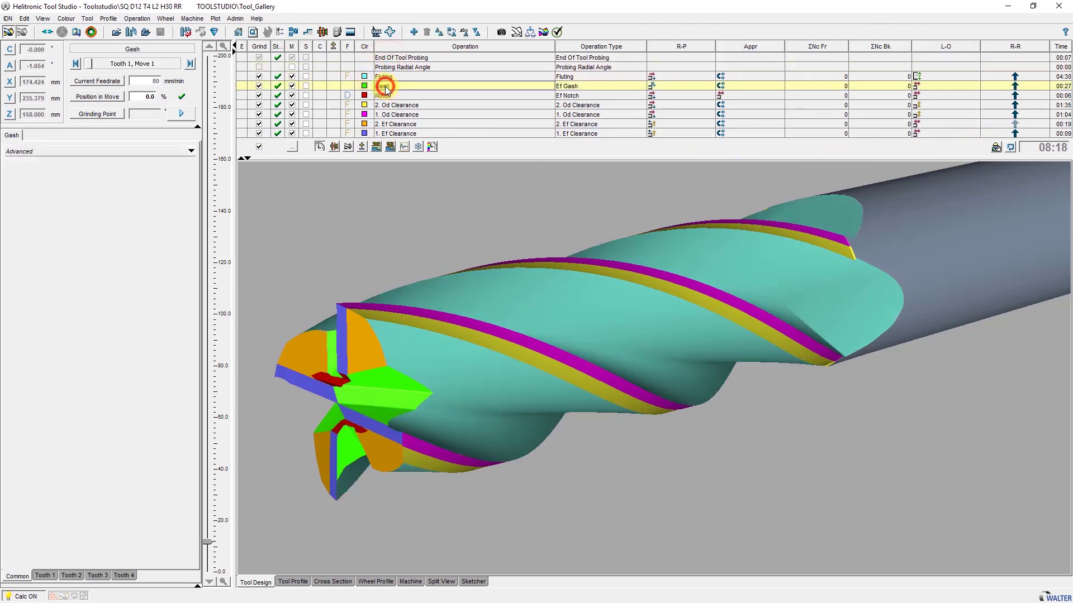
click(383, 95)
click(387, 105)
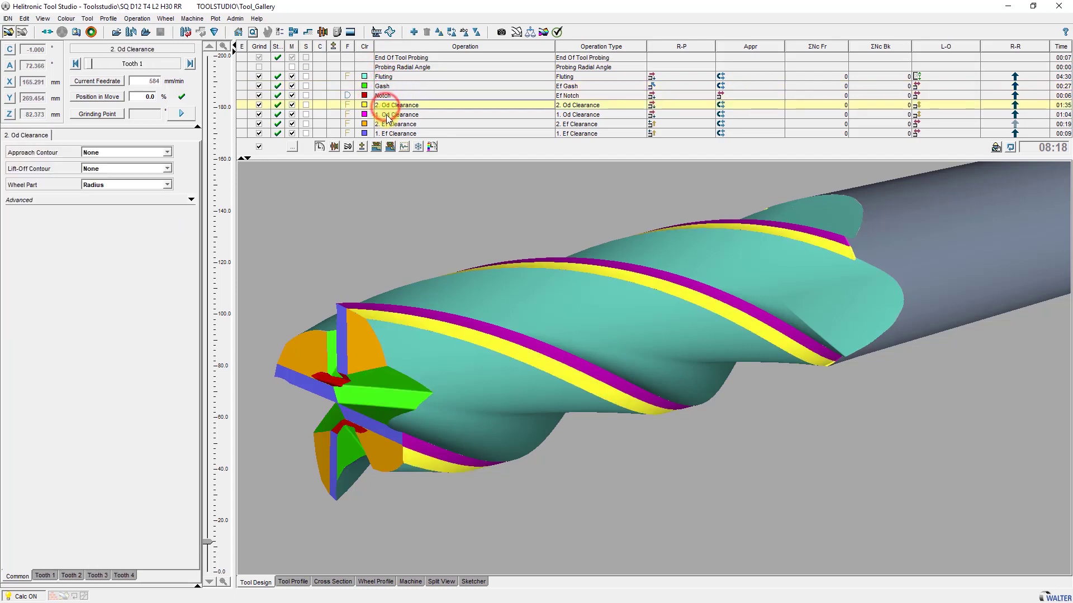
click(388, 115)
click(389, 124)
click(389, 134)
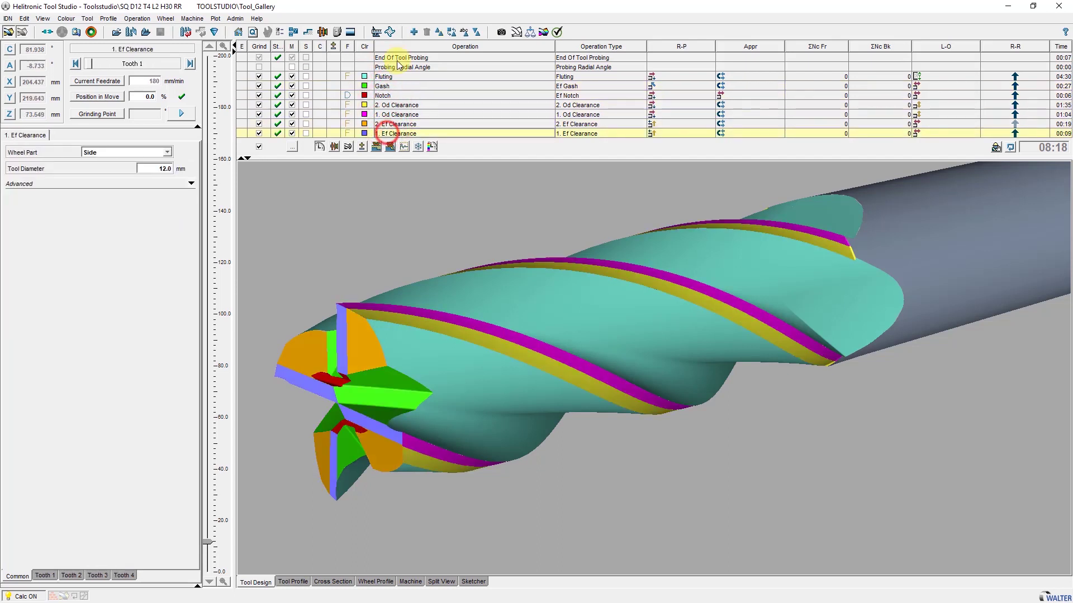
click(396, 58)
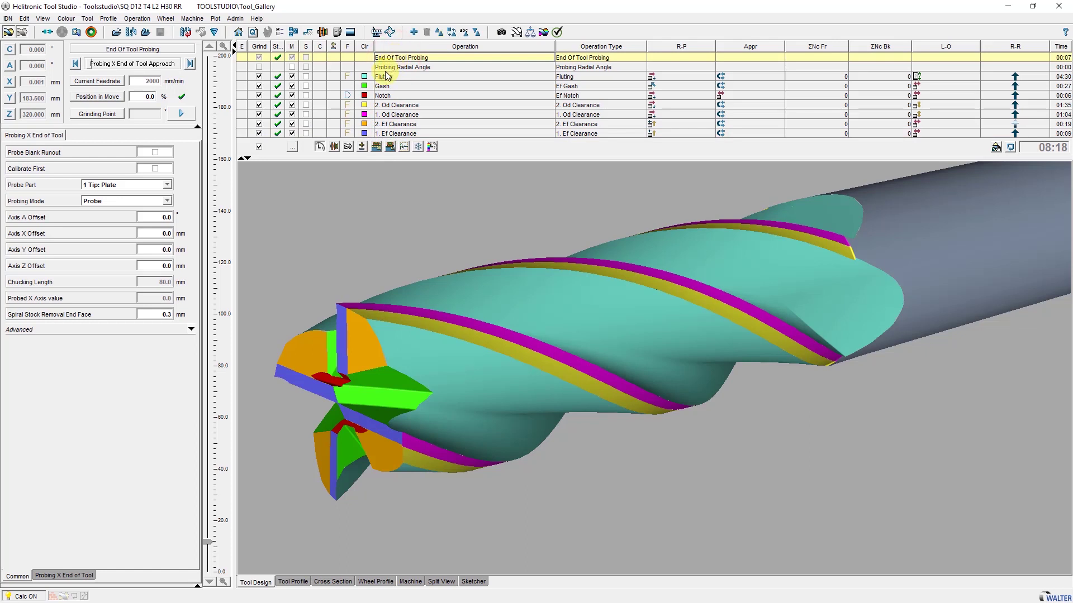
click(385, 78)
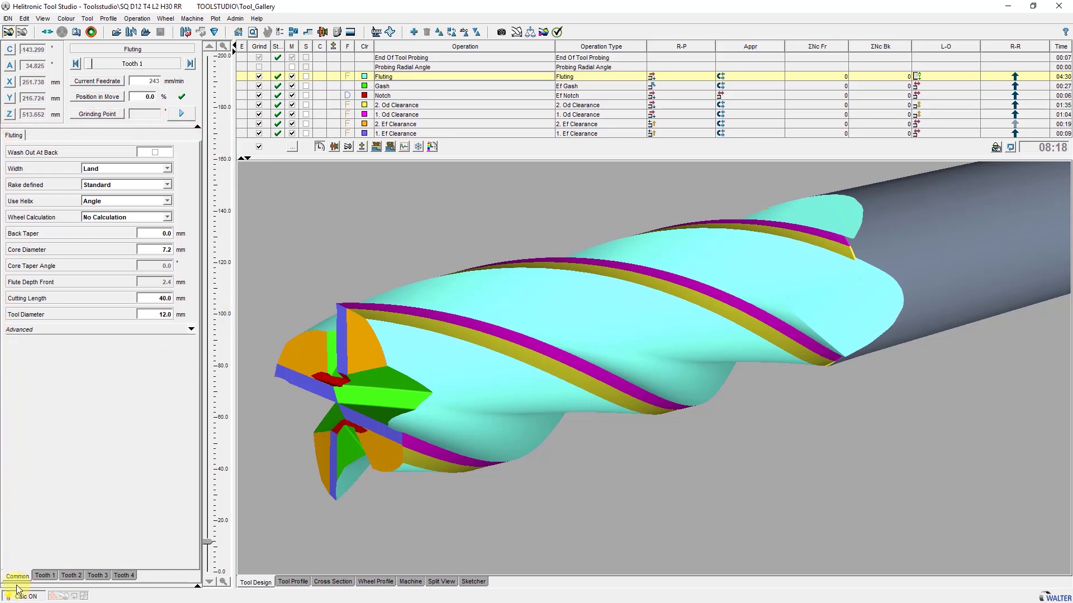
- Check the Fluting settings for teeth 1, 2, 3 and 4 in turn
click(42, 576)
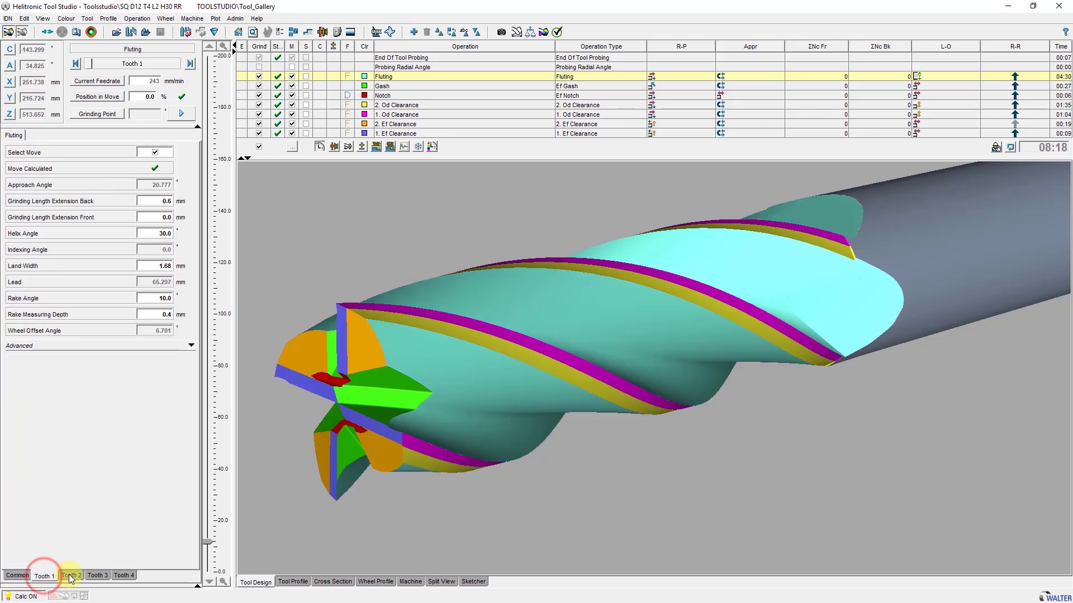
click(71, 576)
click(106, 576)
click(126, 575)
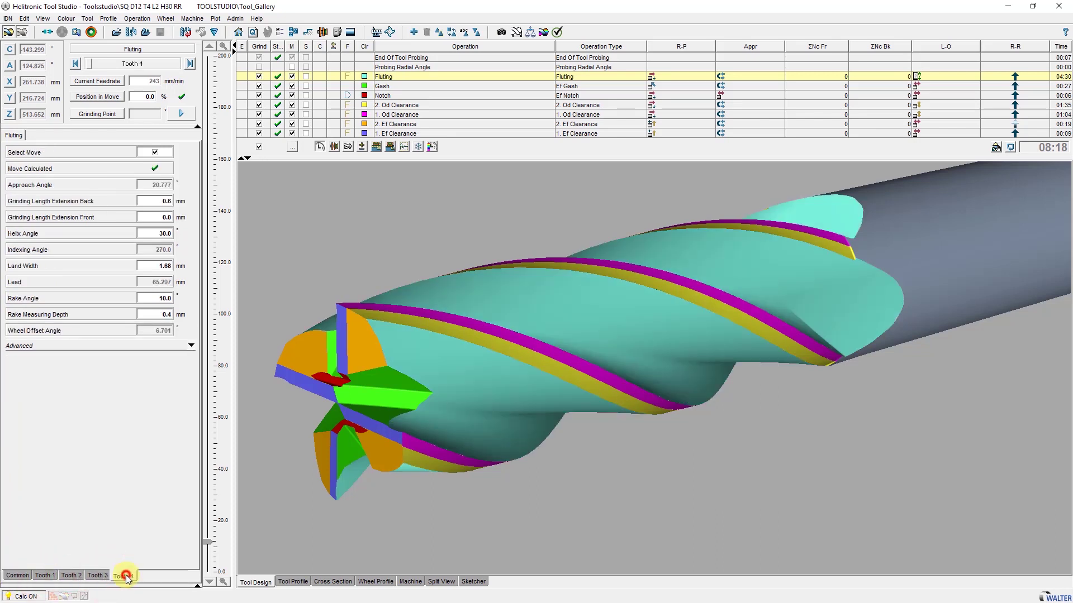
click(18, 576)
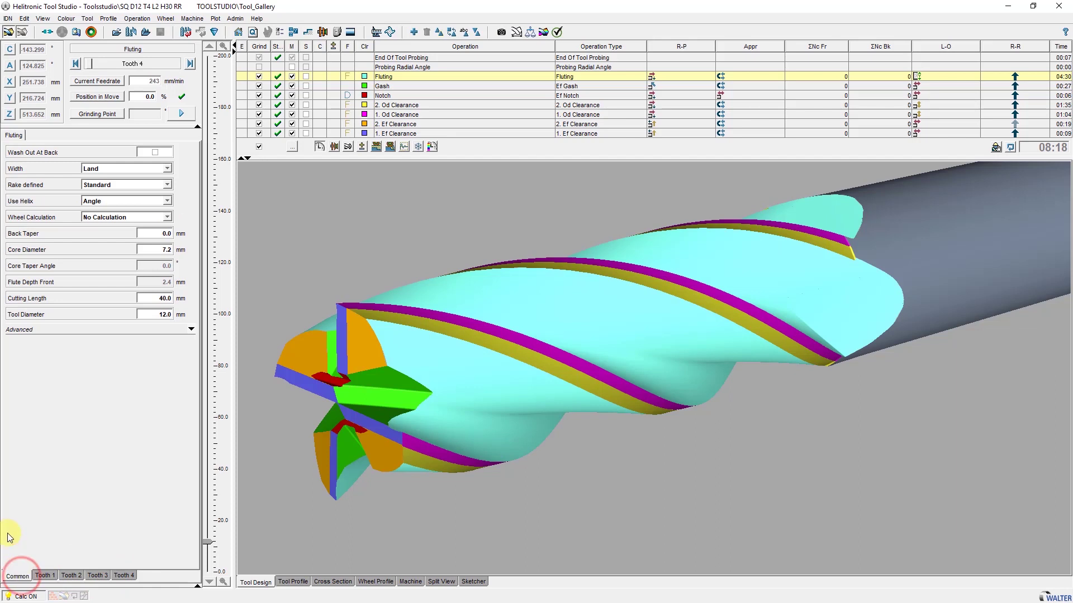
click(334, 147)
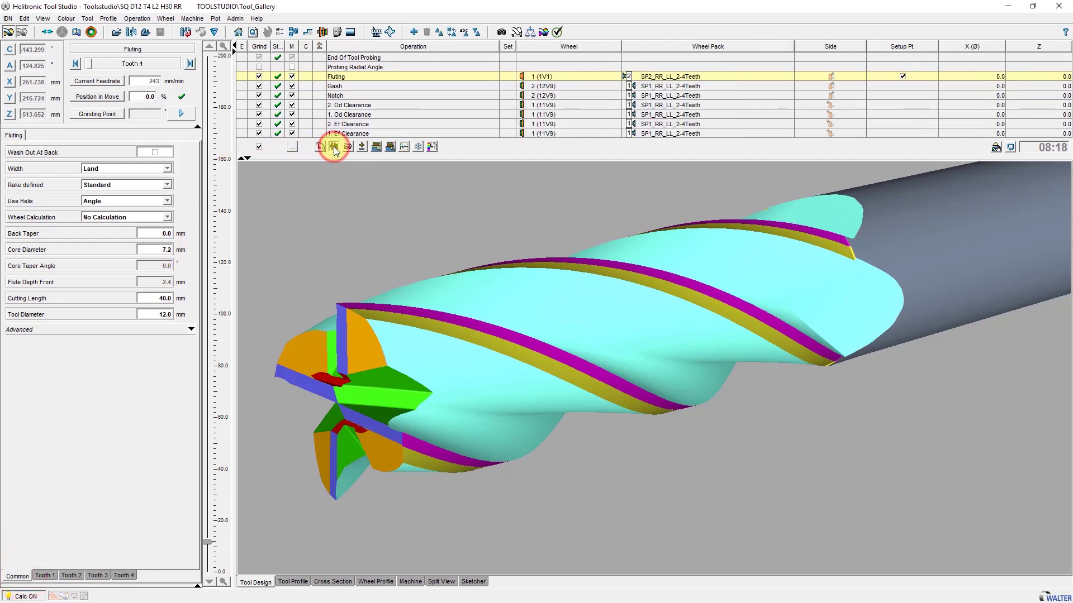
click(376, 147)
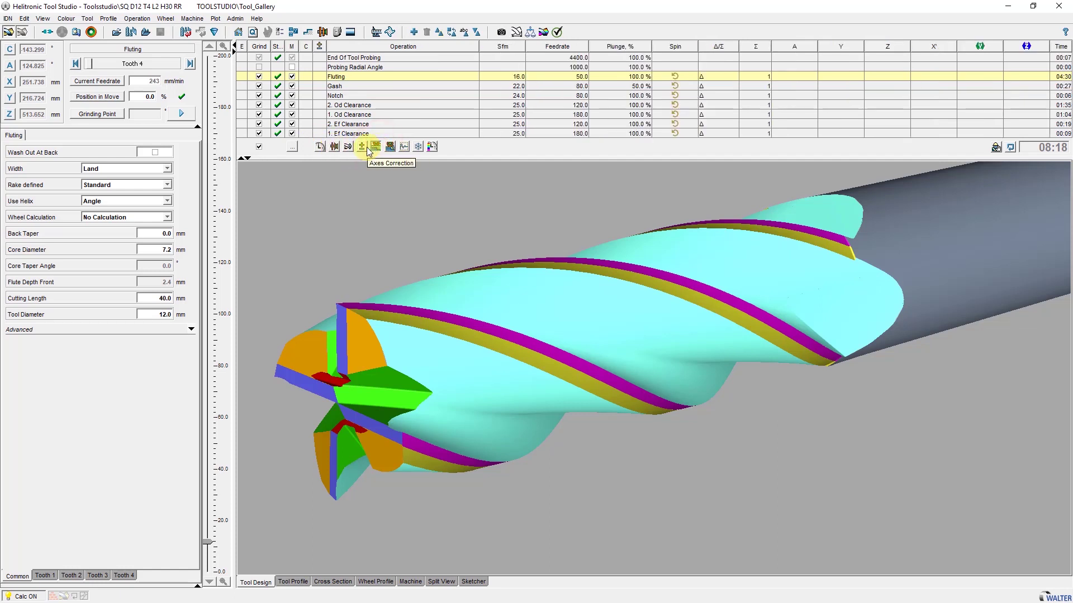
click(329, 148)
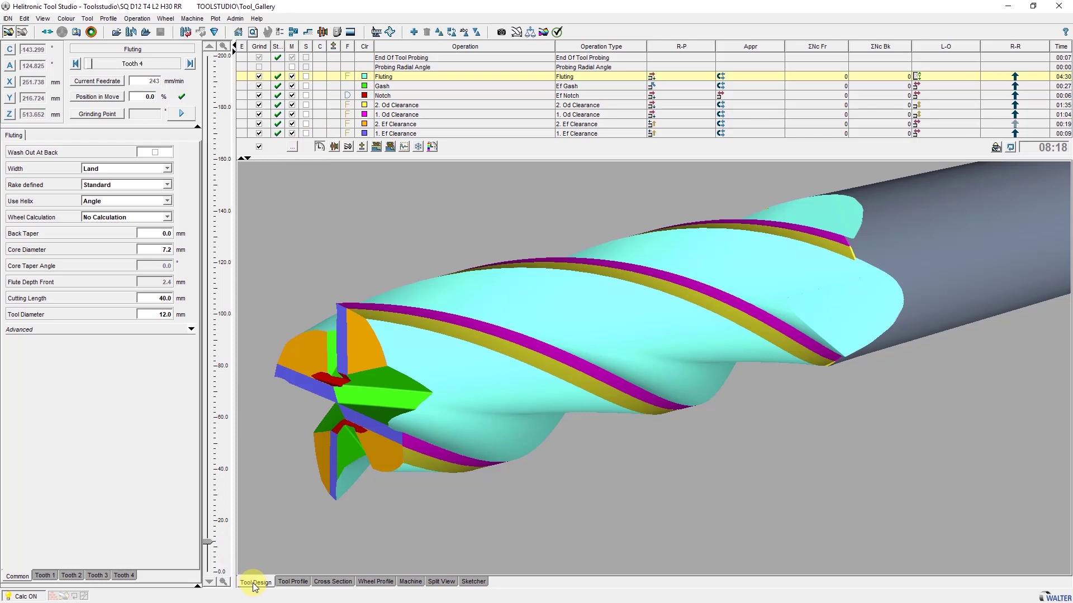
- Switch from the Tool Profile view to the Cross Section view
click(294, 583)
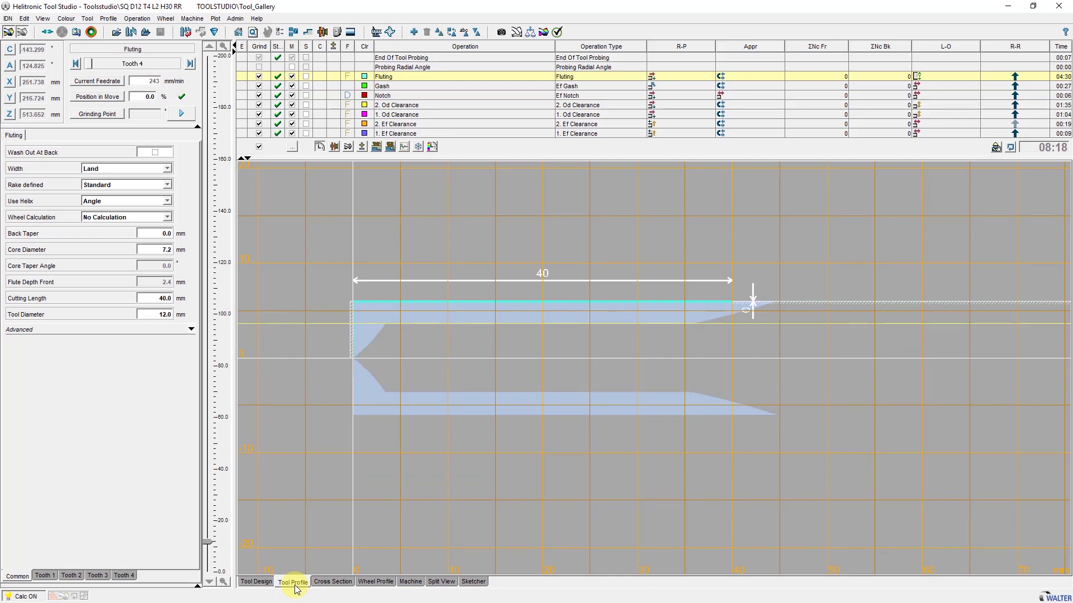
click(328, 582)
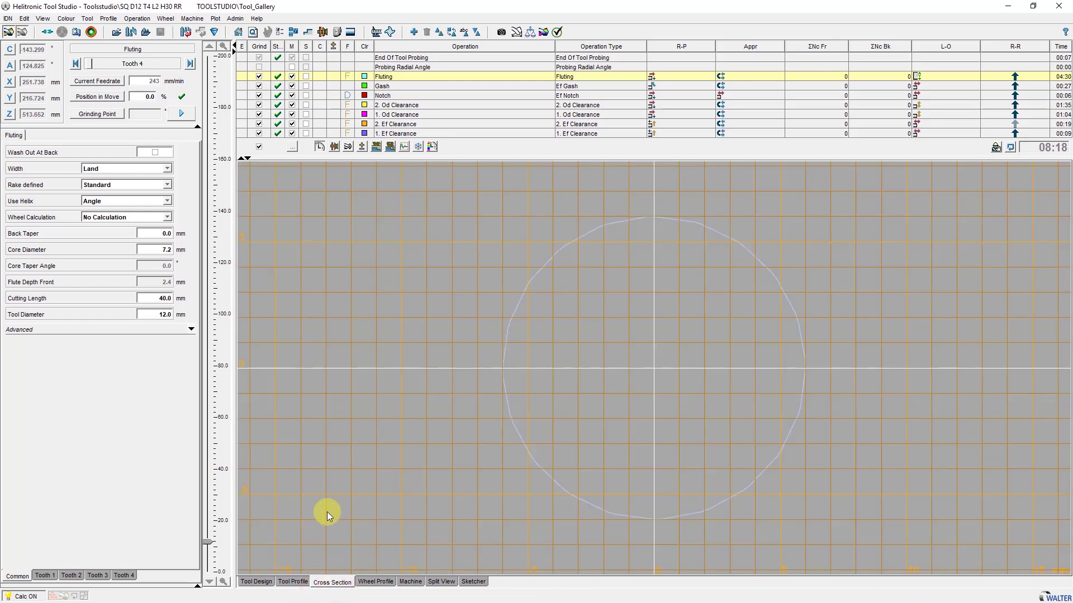
- Set the section plane's X position to 5.0 mm, then switch to the Wheel Profile view
click(391, 34)
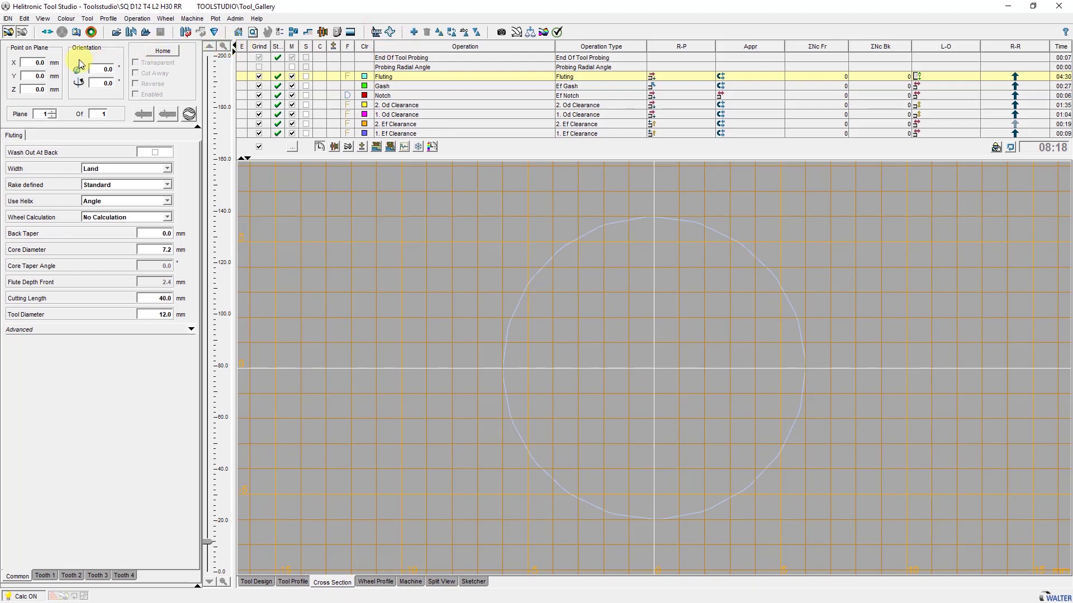
click(37, 63)
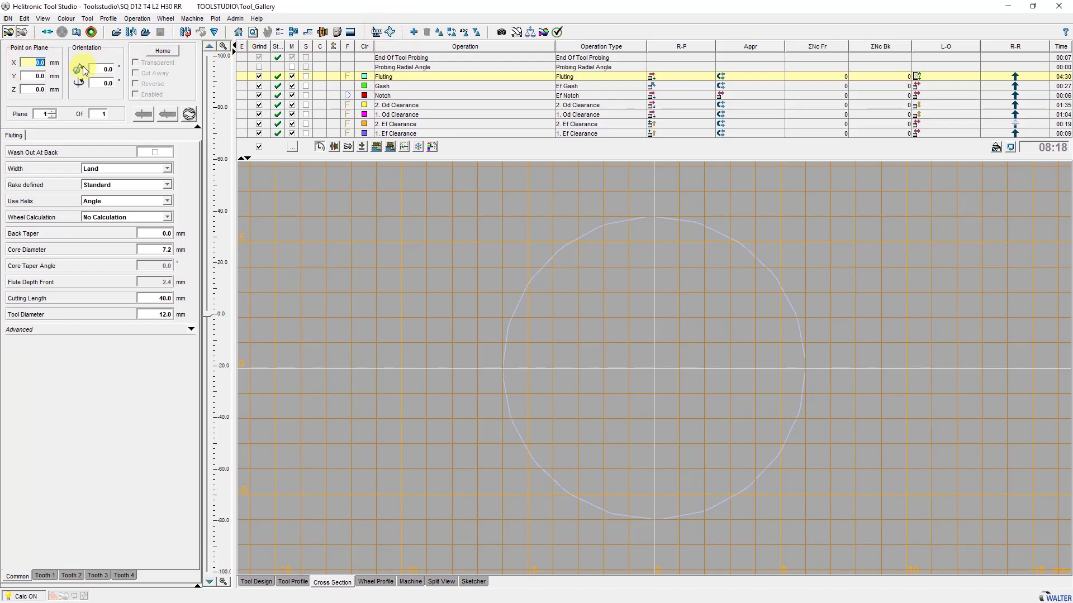
text(5)
key(Tab)
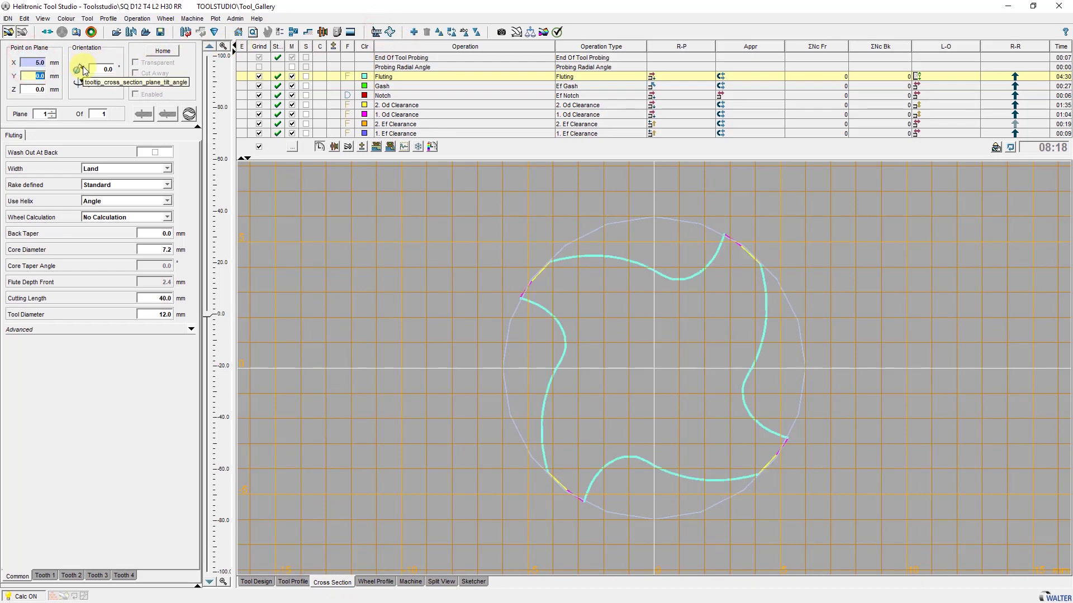
click(376, 582)
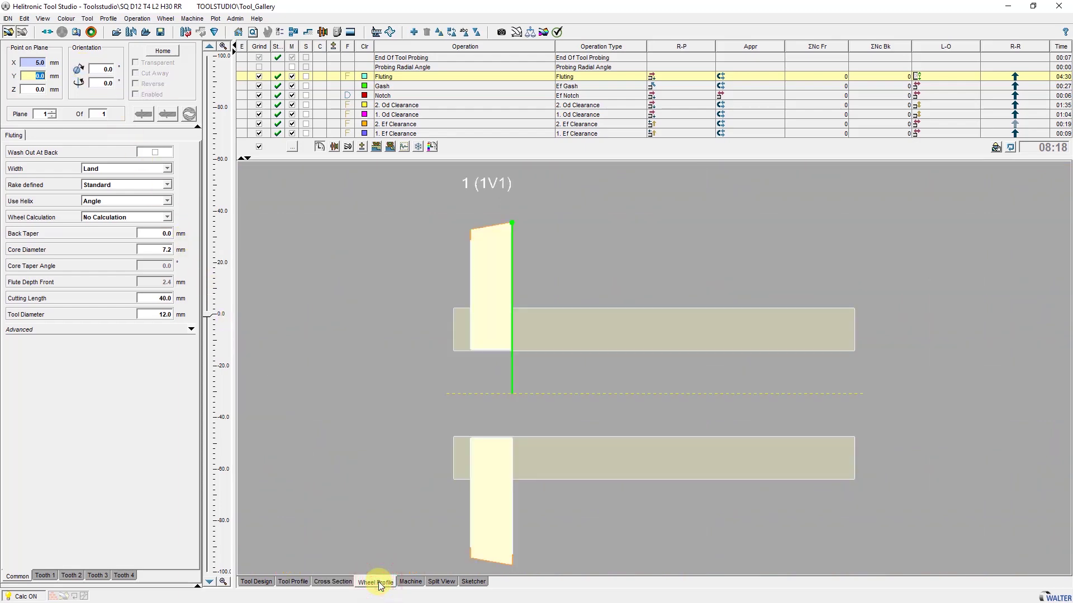
- Look at the 1. Od Clearance wheels, then select Fluting to show wheel 1 (1V1)
click(400, 115)
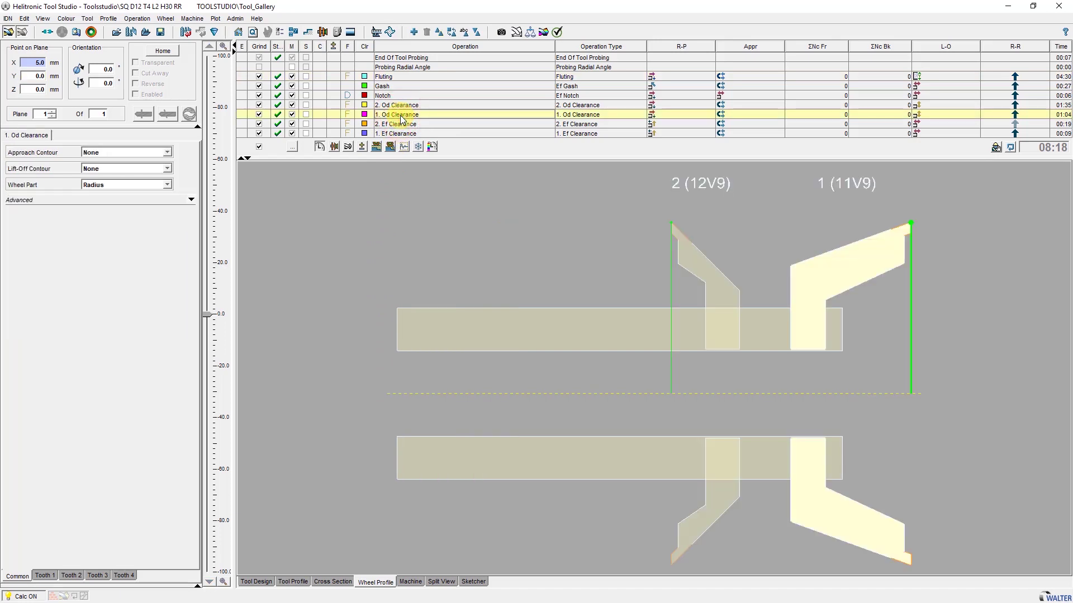
click(388, 78)
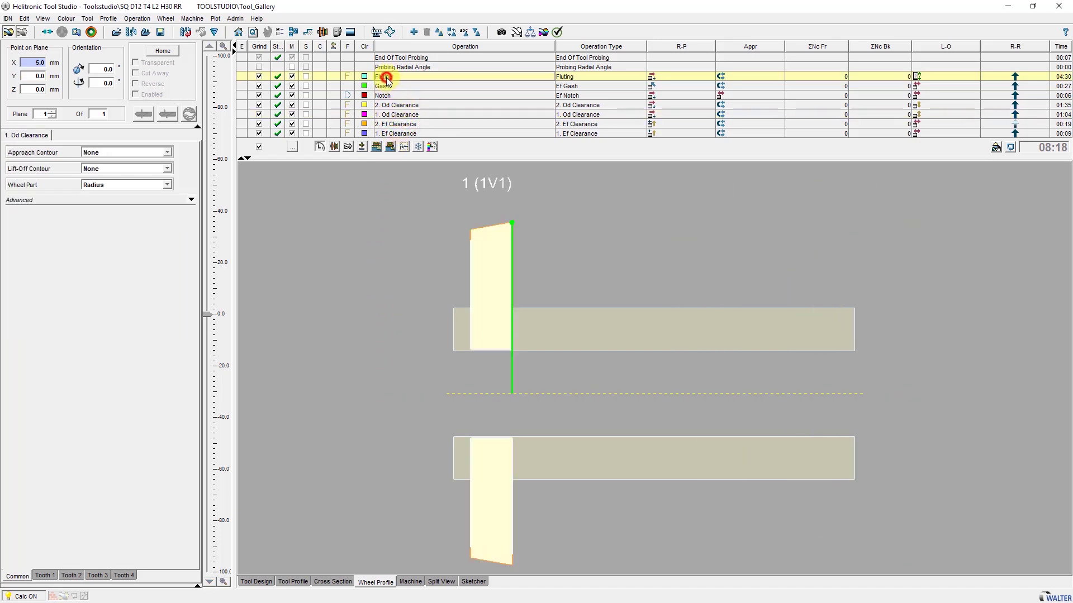
- Play the 3-D machine grinding simulation and pause it at 14.1% of 1. Od Clearance on tooth 1
click(411, 582)
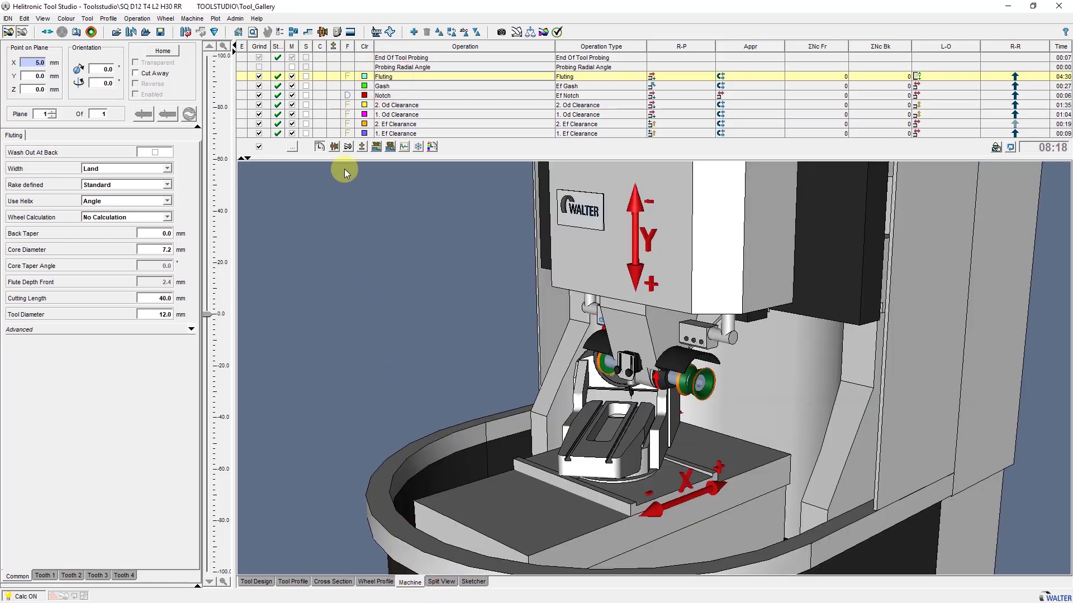
click(292, 32)
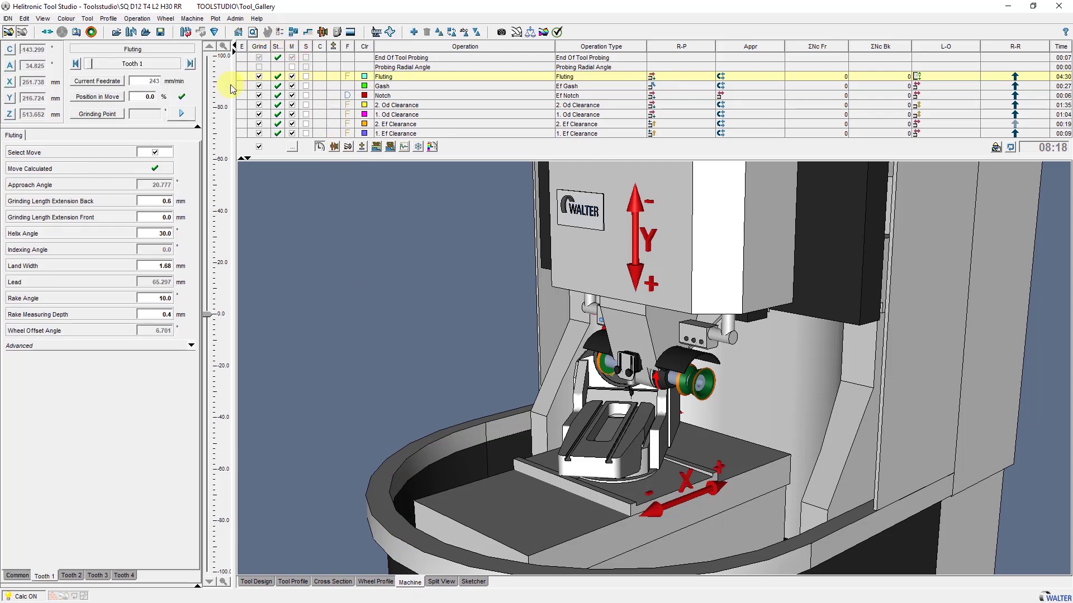
click(182, 116)
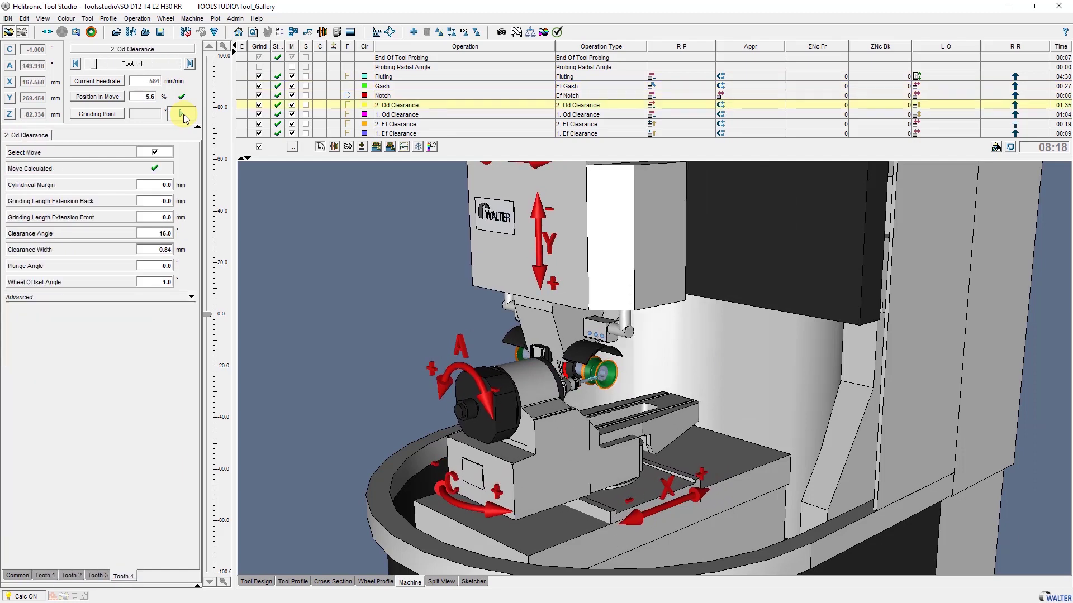
click(182, 114)
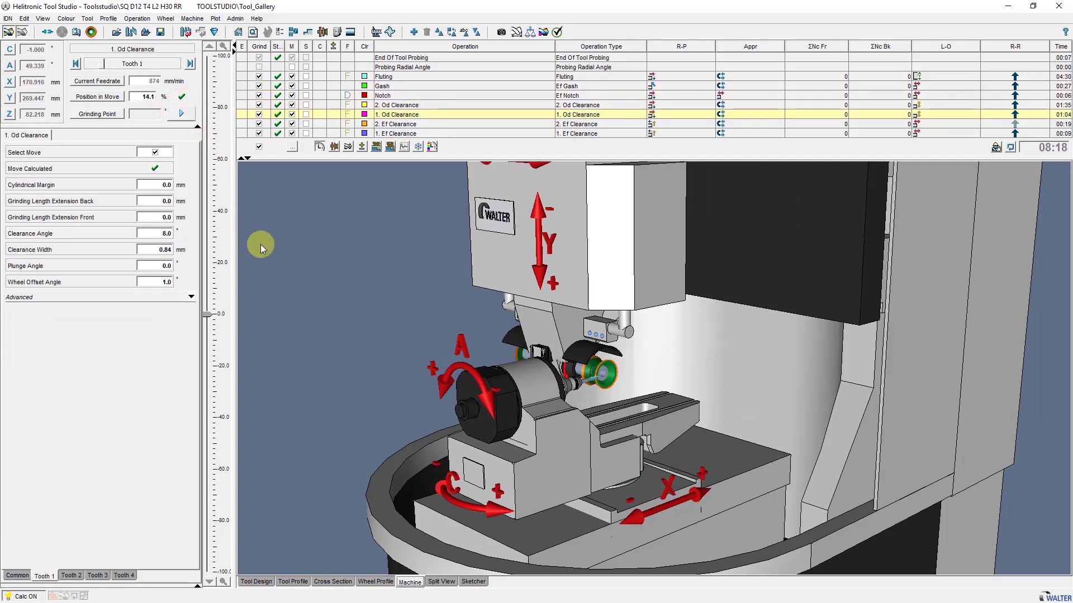
- Show the tool model side by side with its cross-section in split view
click(448, 584)
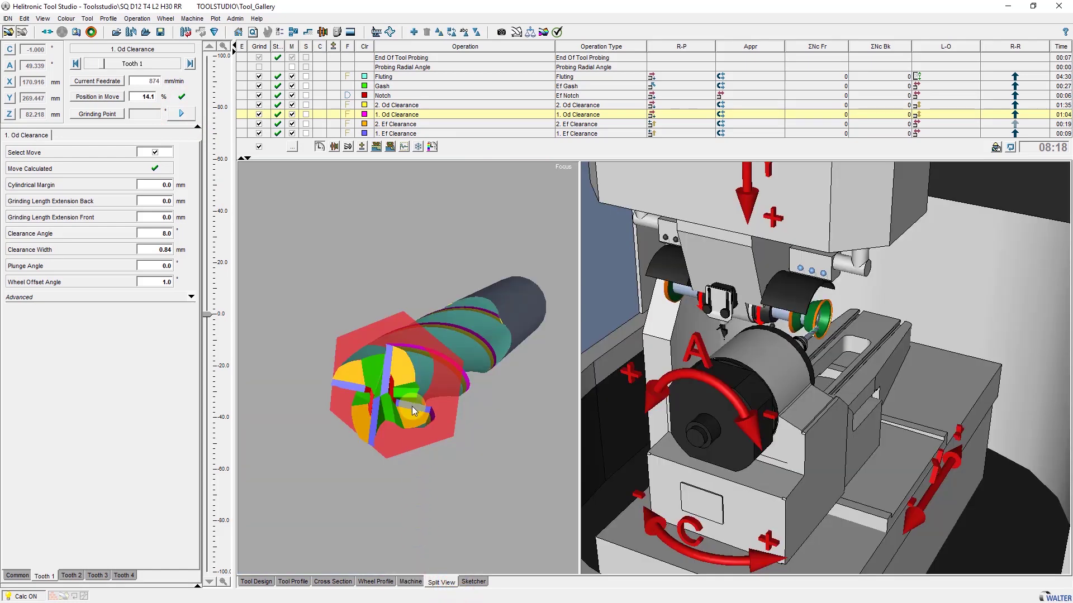
right_click(914, 316)
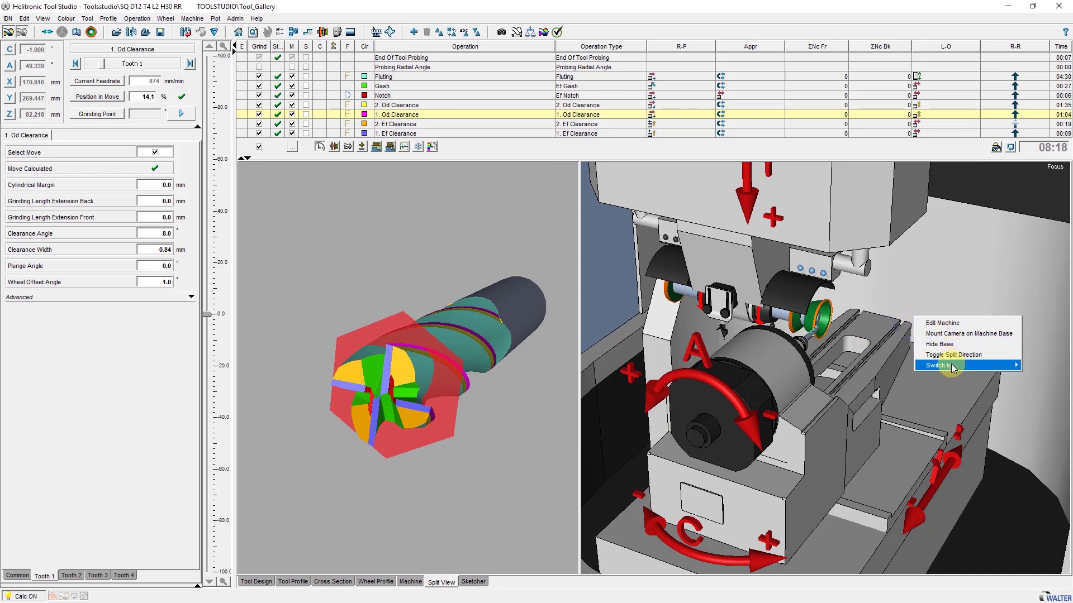
mouse_move(951, 364)
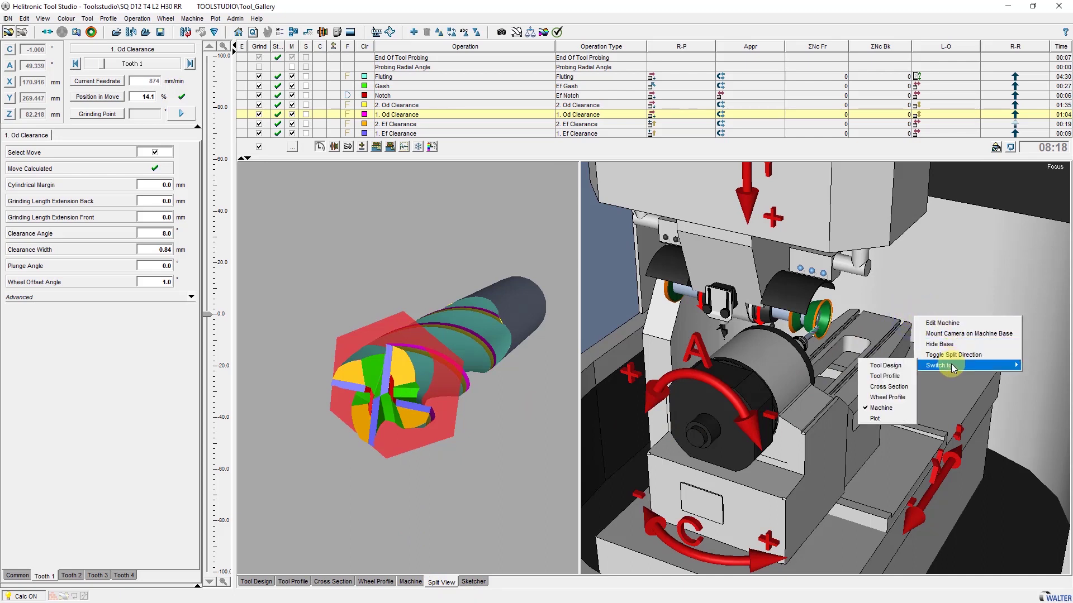
click(895, 388)
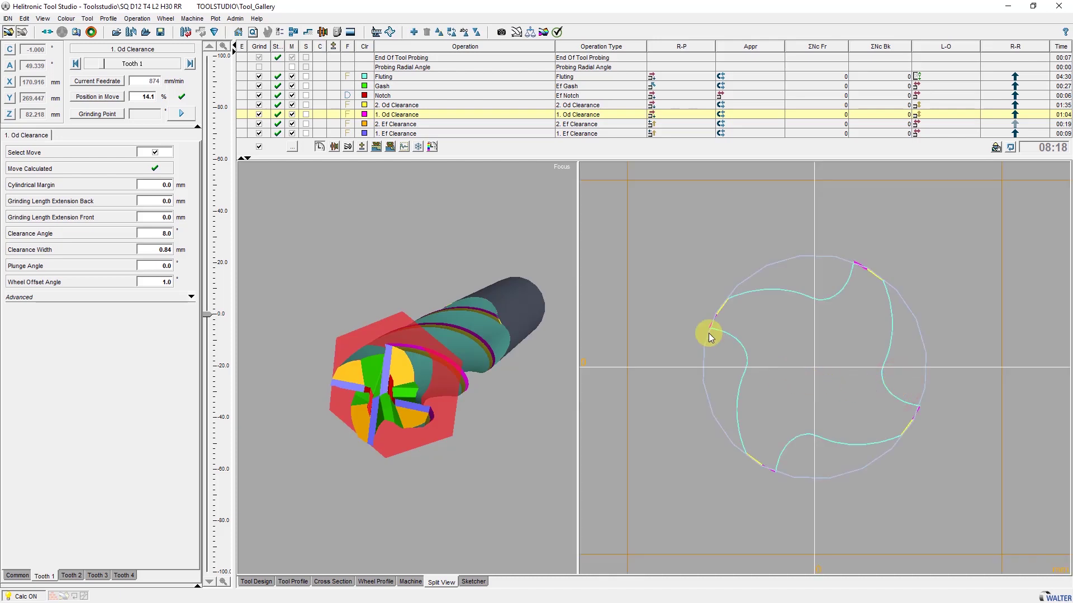
- Slide the section plane along the tool to X 7.556 mm
click(390, 32)
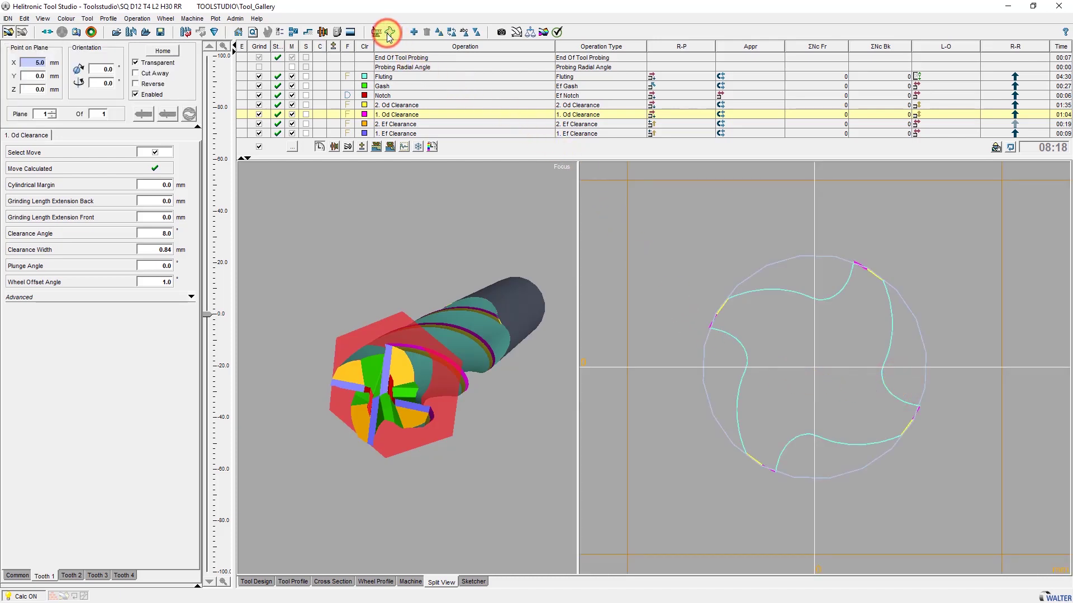
click(49, 61)
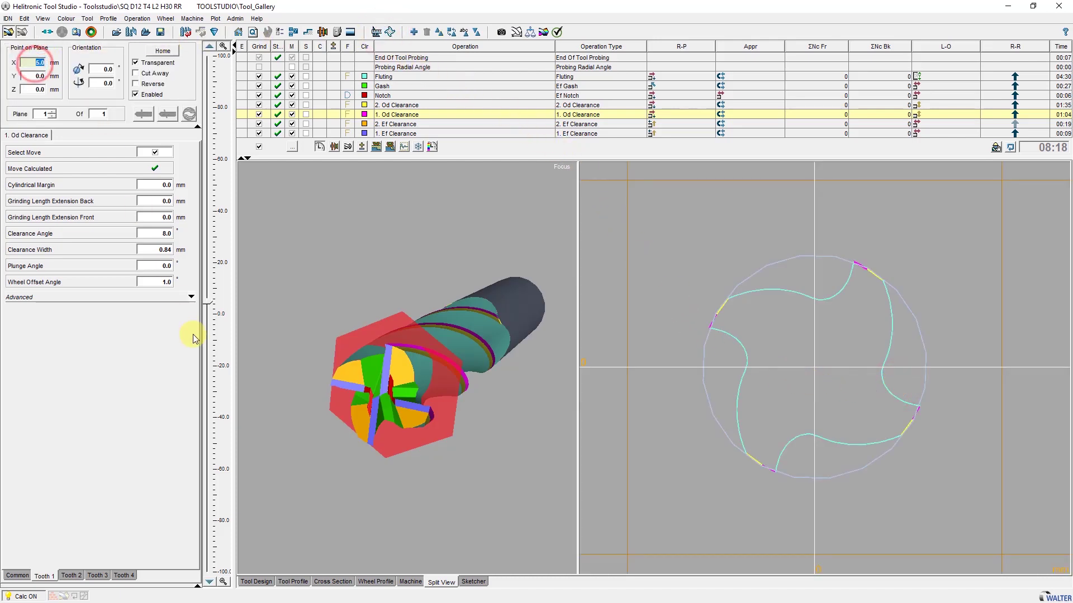
mouse_move(211, 305)
mouse_down()
mouse_move(212, 271)
mouse_move(221, 300)
mouse_up()
click(473, 582)
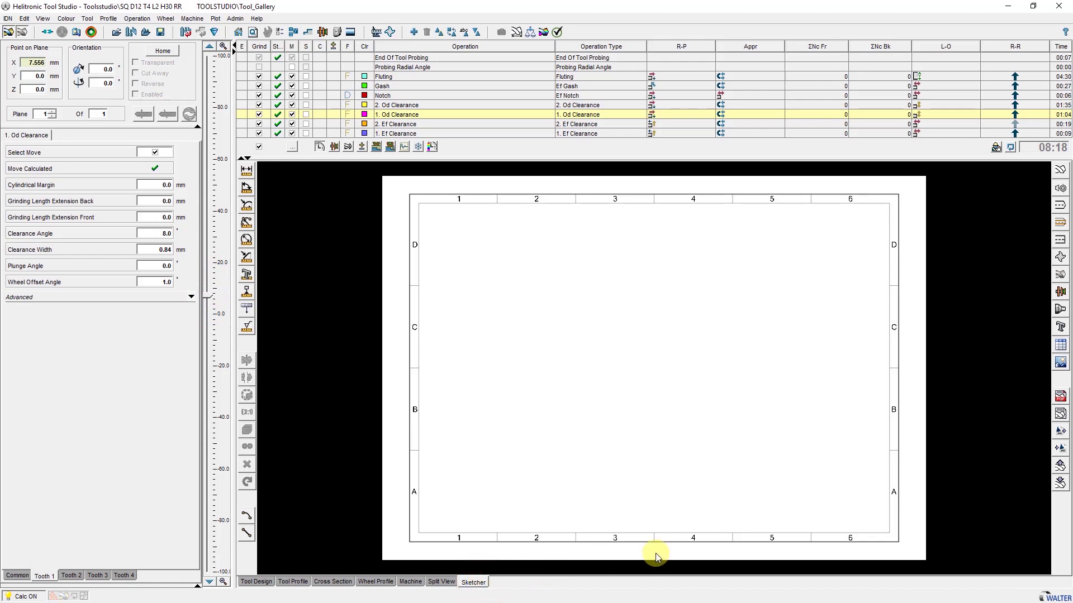
- Insert the end mill's front and end views, moved to the sheet centre (-34.682, 6.691 mm)
click(1060, 189)
mouse_move(585, 488)
mouse_down()
mouse_move(694, 359)
mouse_move(730, 354)
mouse_up()
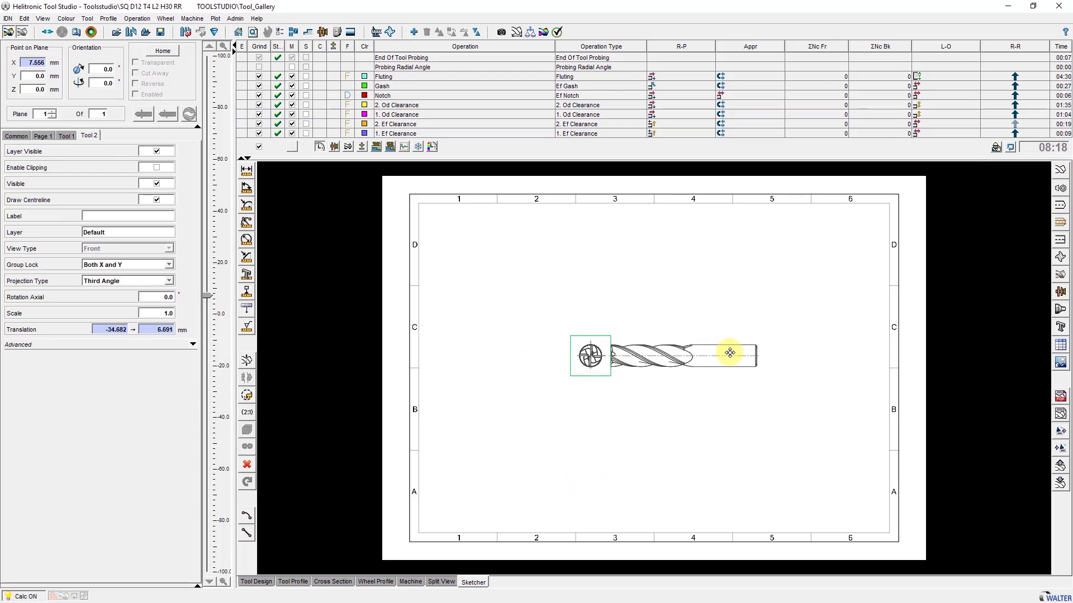
- Set the Fluting operation's cutting length to 45 mm in the 3-D tool design view
click(257, 583)
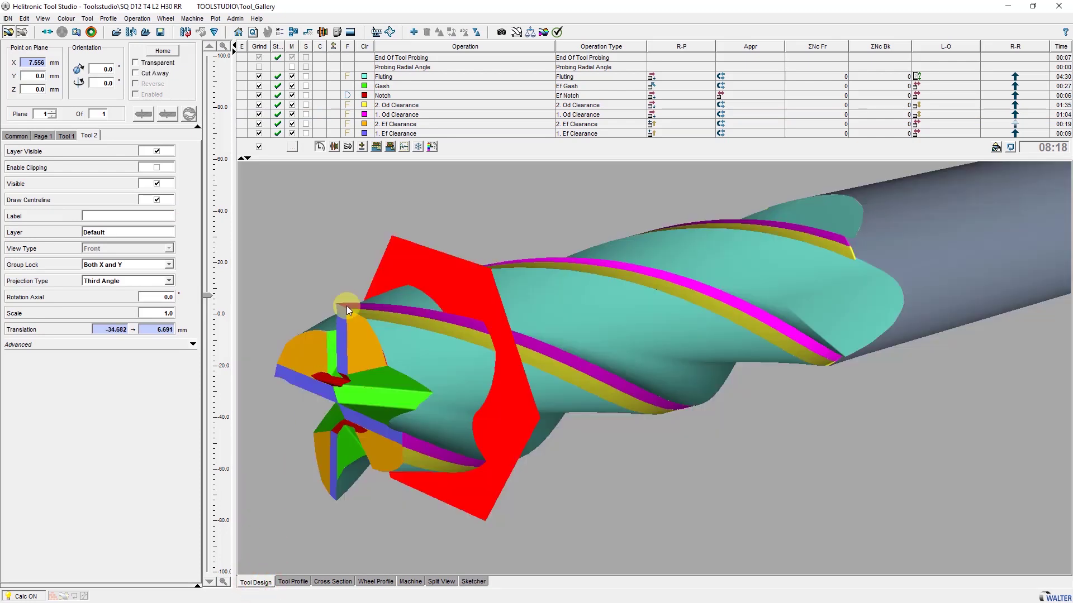
click(390, 32)
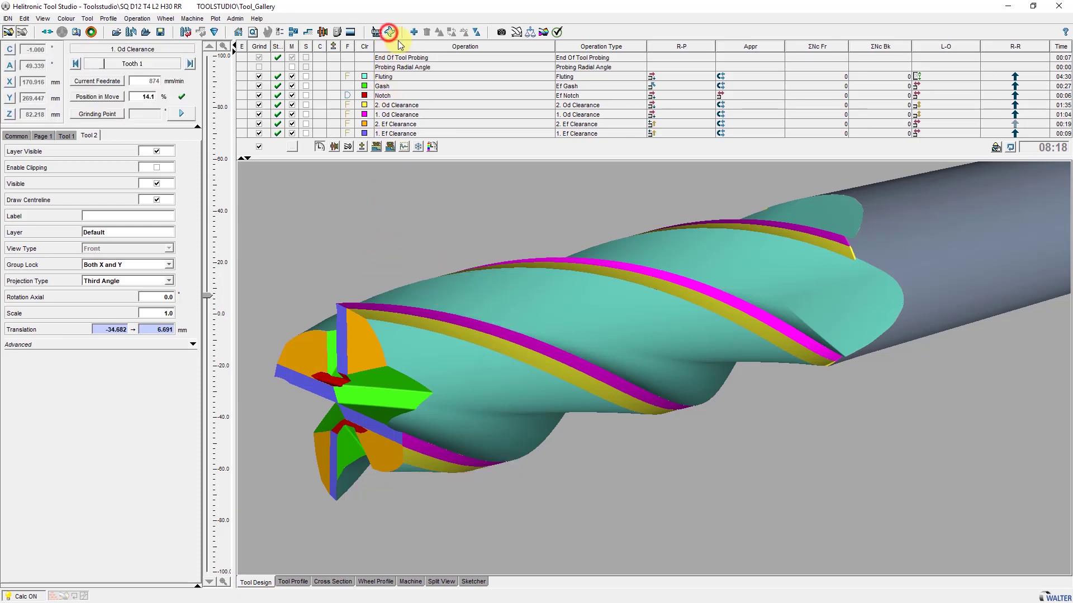
click(385, 77)
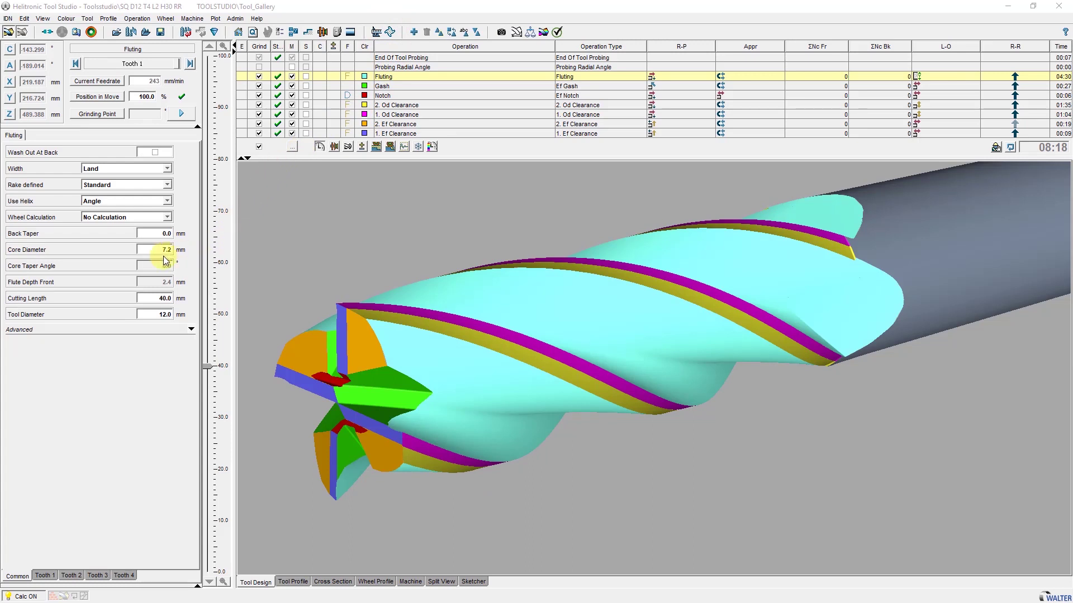
click(144, 300)
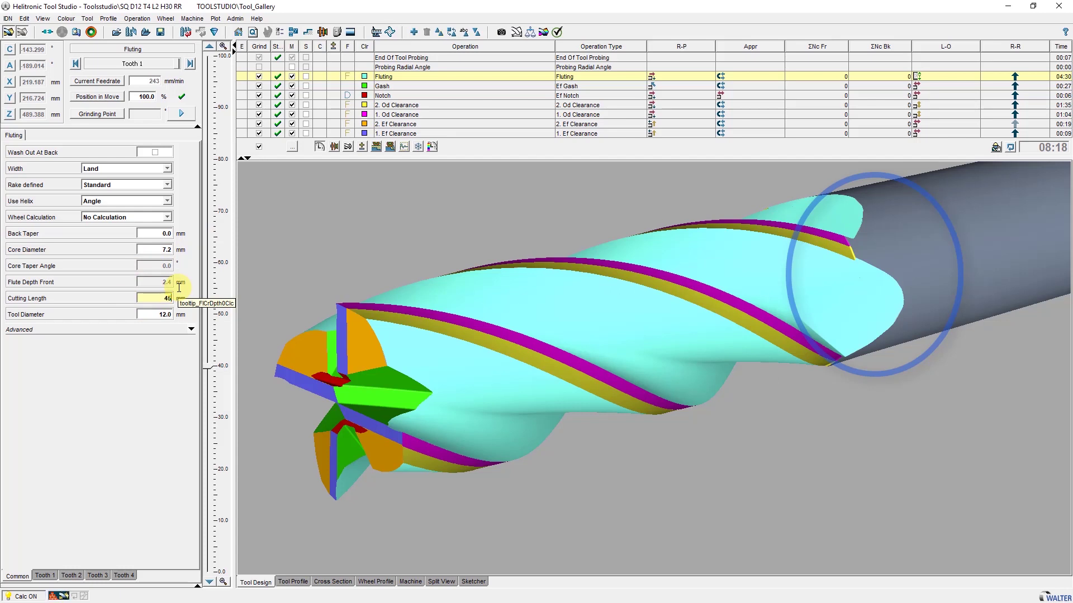
key(Tab)
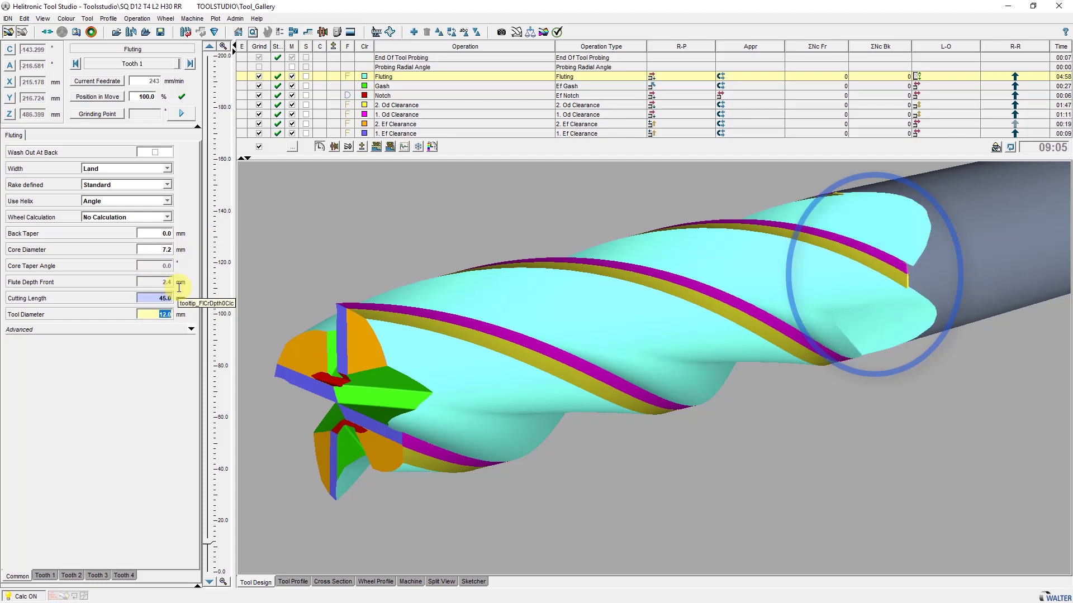
click(44, 576)
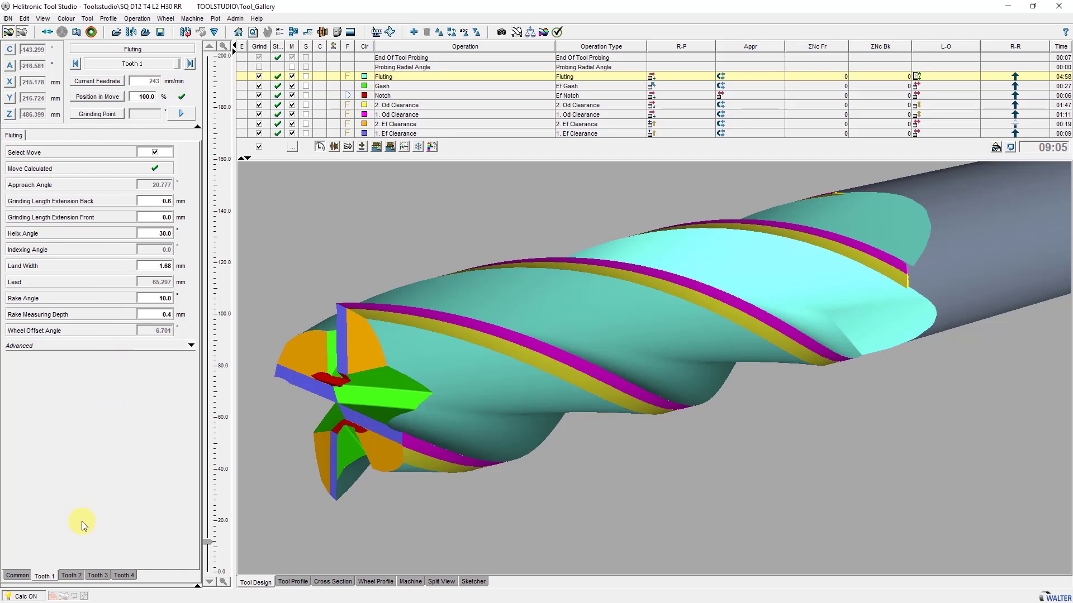
- Set the Tooth 1 helix angle to 45° and confirm teeth 2–4 show the same value
click(69, 576)
click(95, 576)
click(121, 576)
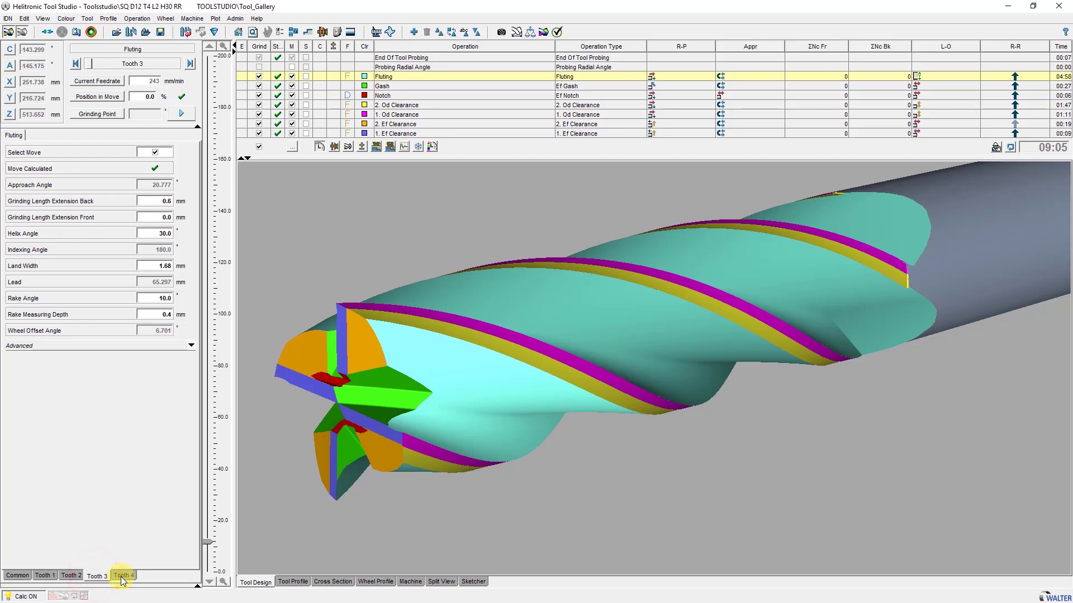
click(43, 576)
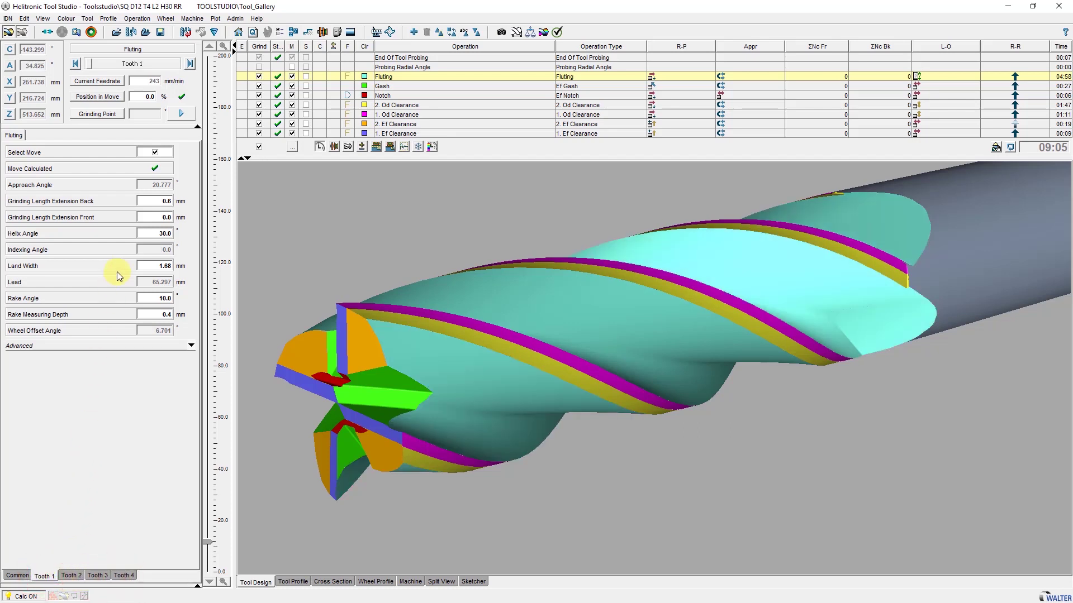
click(150, 234)
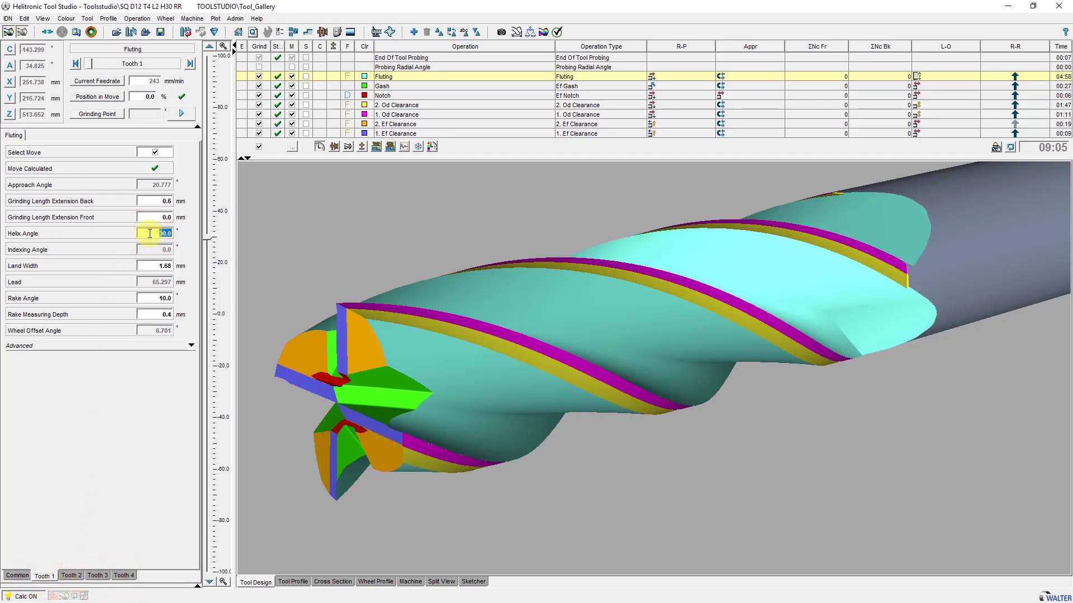
key(Return)
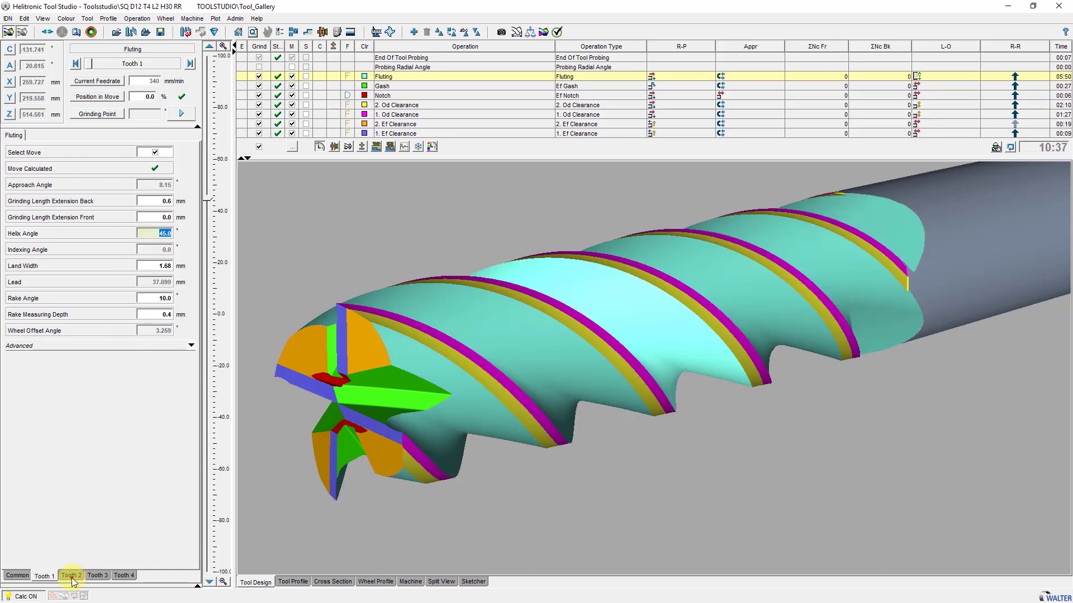
click(72, 576)
click(98, 576)
click(123, 576)
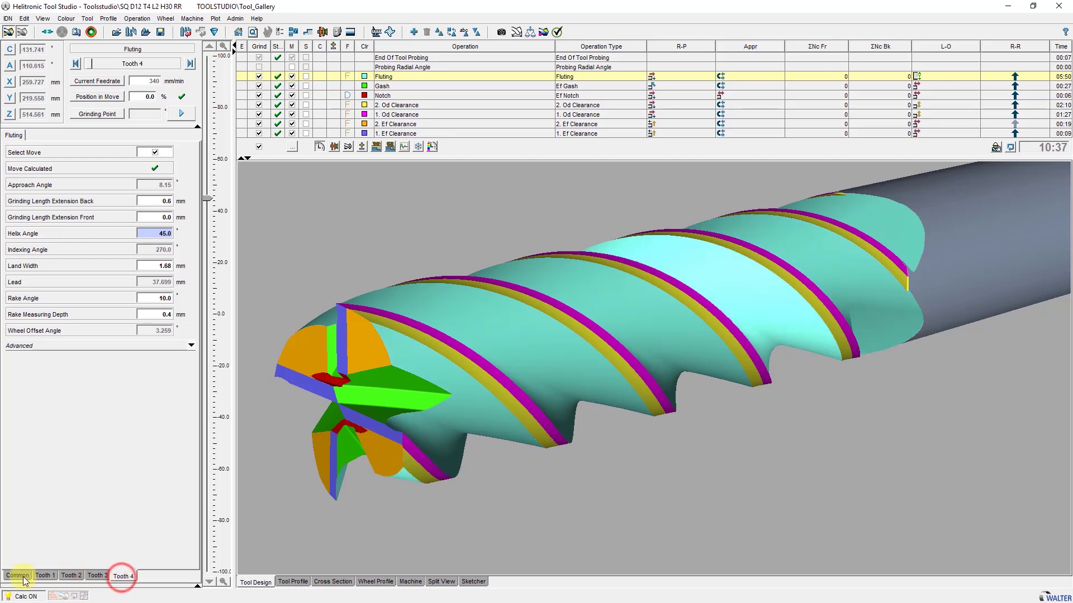
click(43, 576)
click(150, 234)
- Revert the helix angle to 30° and make it settable per tooth
right_click(151, 233)
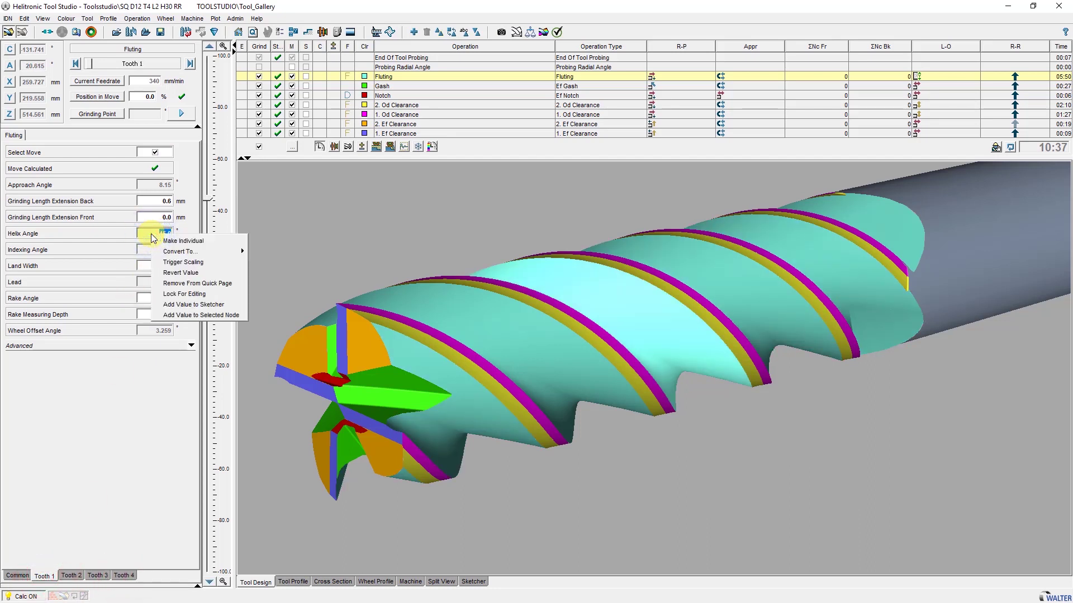
click(171, 272)
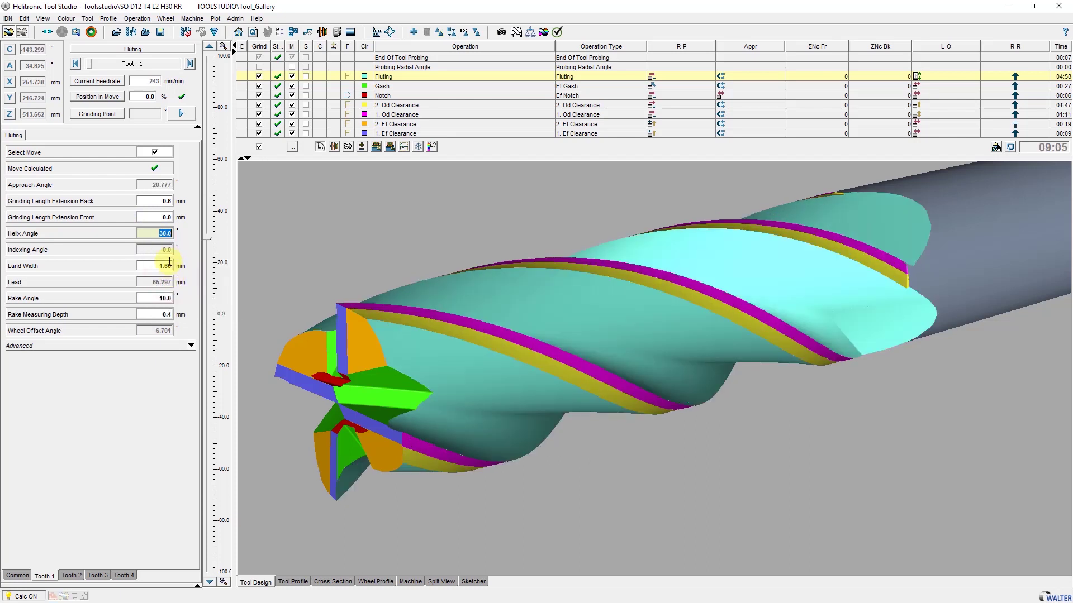
right_click(151, 234)
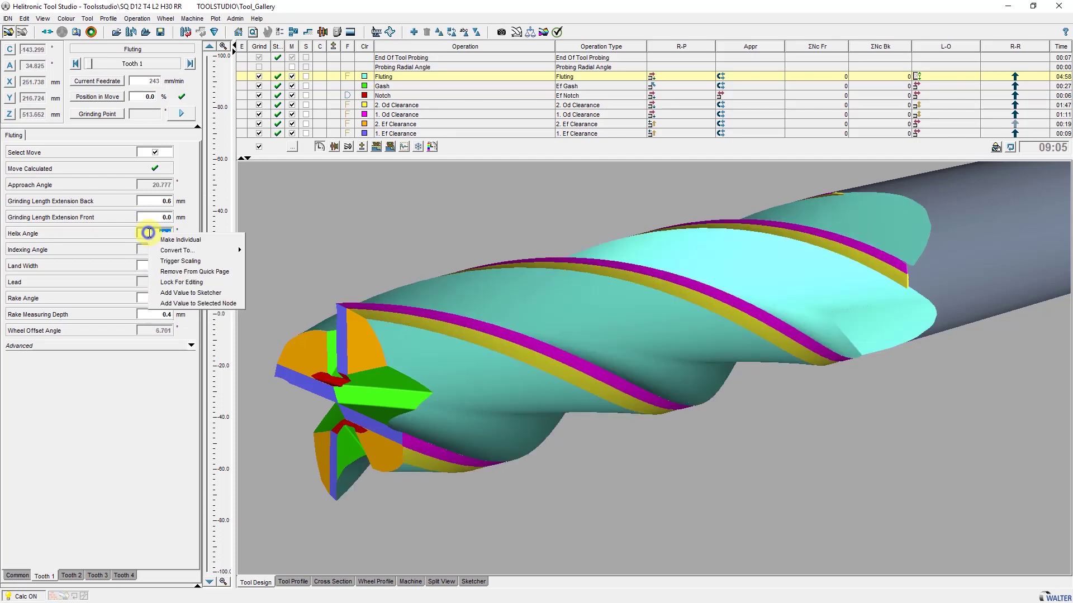
click(178, 240)
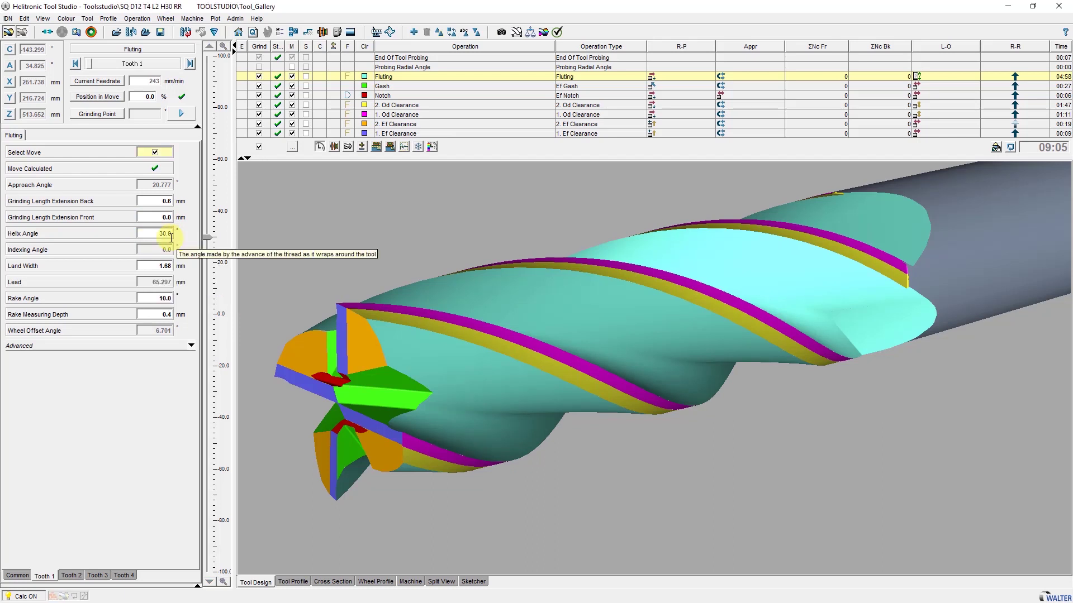
- Set a 32° helix angle on teeth 2 and 4
click(70, 576)
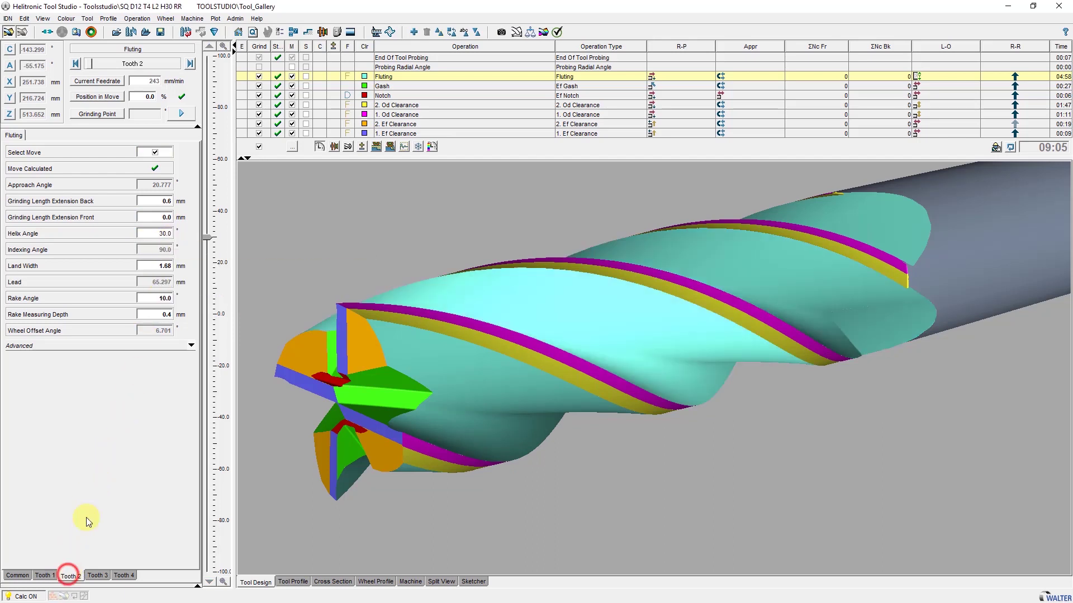
click(148, 234)
text(32)
key(Return)
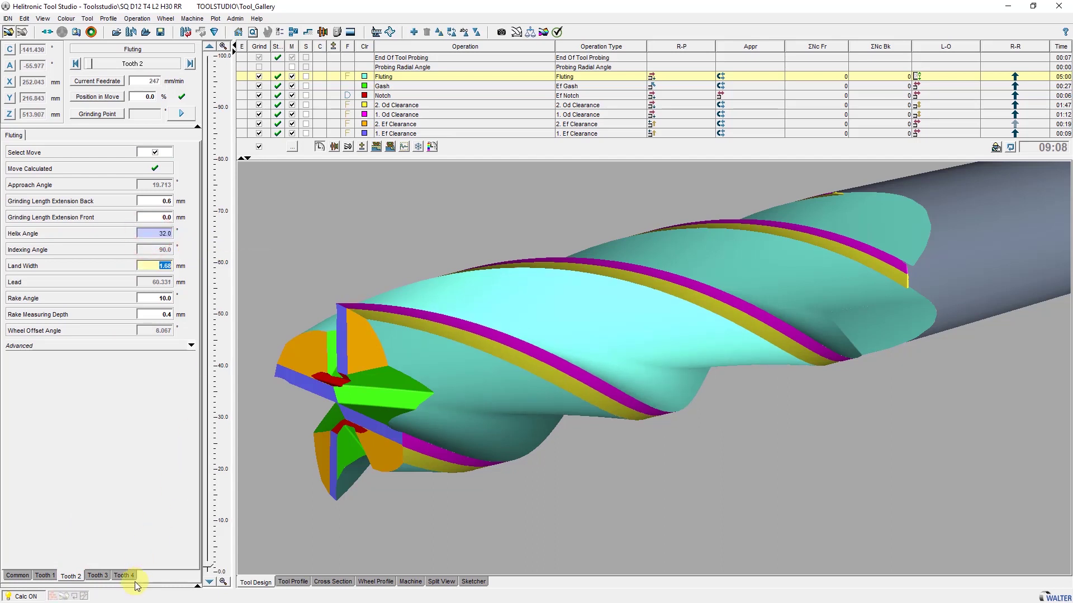
click(125, 576)
click(157, 234)
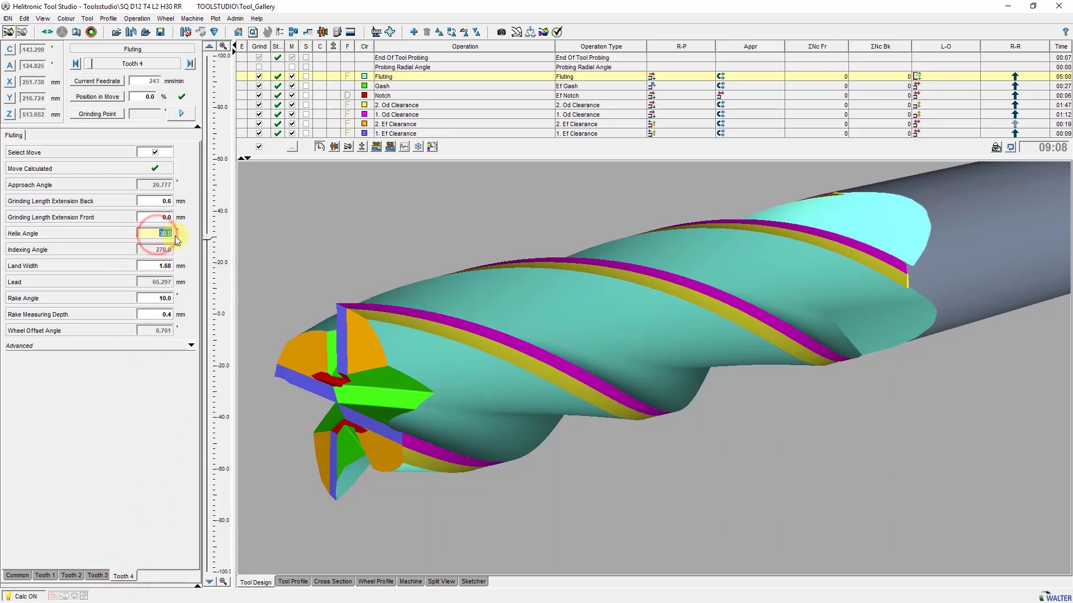
text(32)
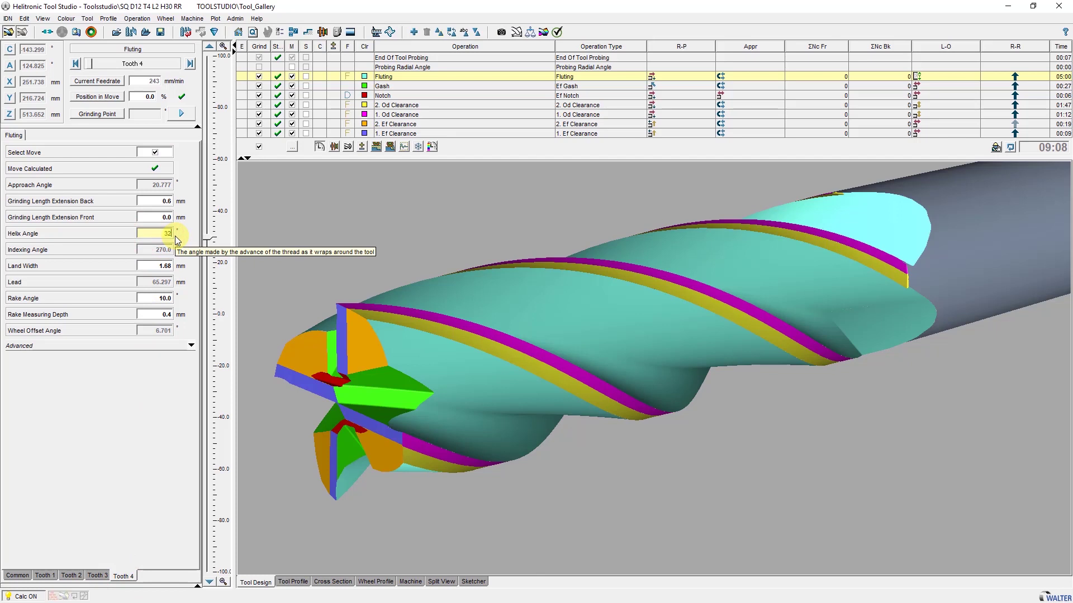
key(Tab)
- Check the helix angle on each of the four tooth tabs
click(53, 575)
click(69, 575)
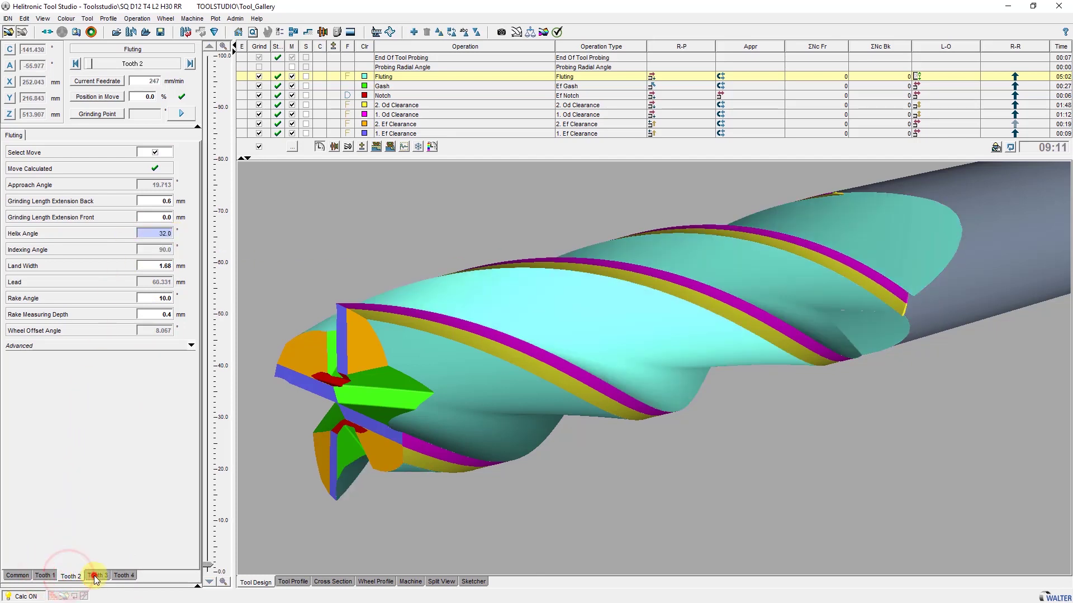
click(95, 575)
click(124, 576)
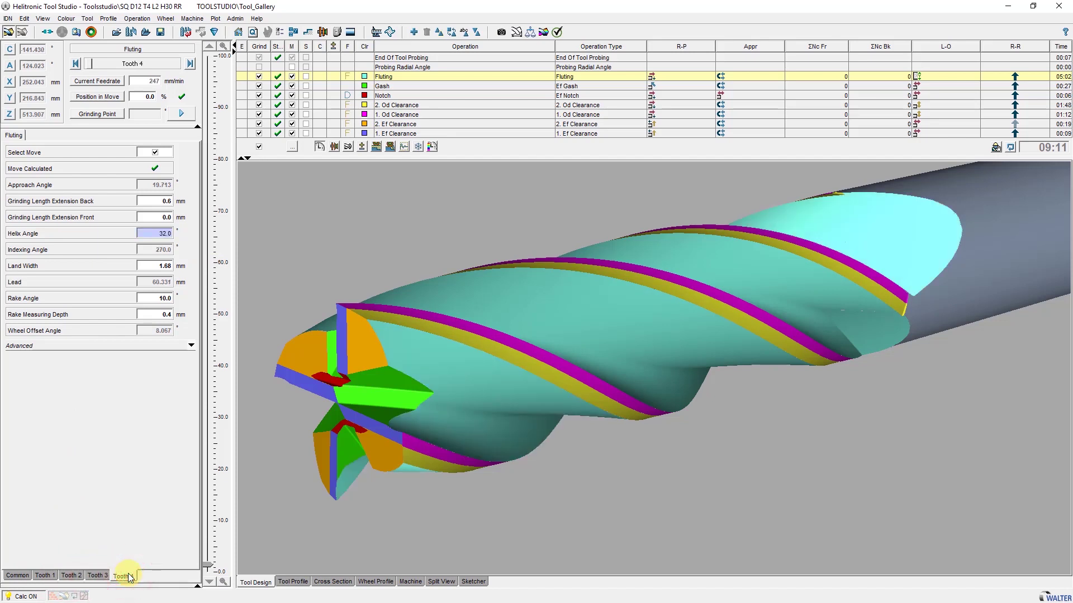
click(45, 576)
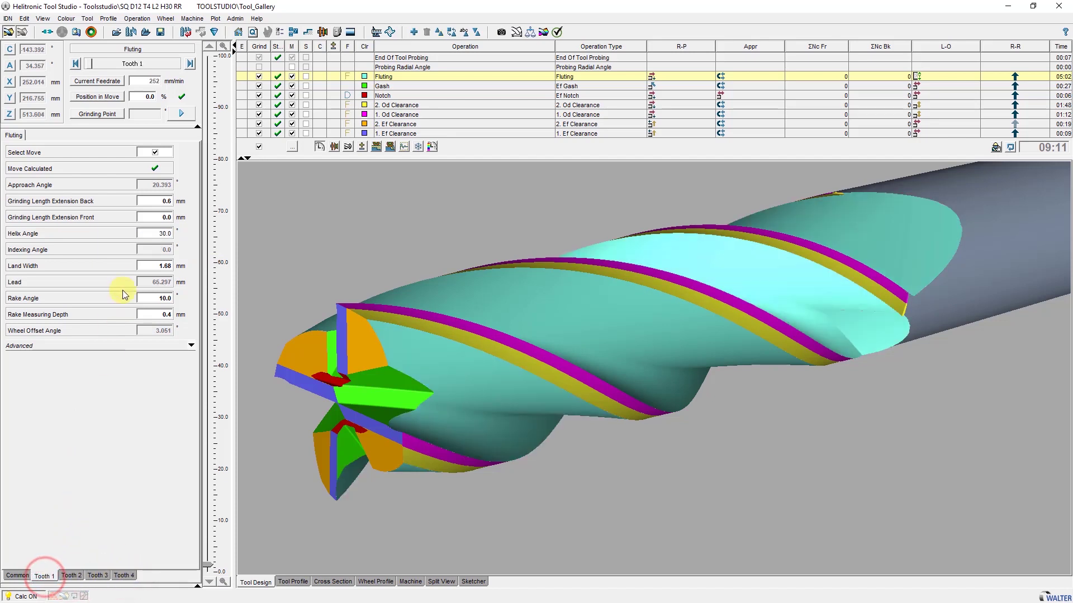
- Make the helix angle common and convert it to a linear function ending at 45°
right_click(147, 234)
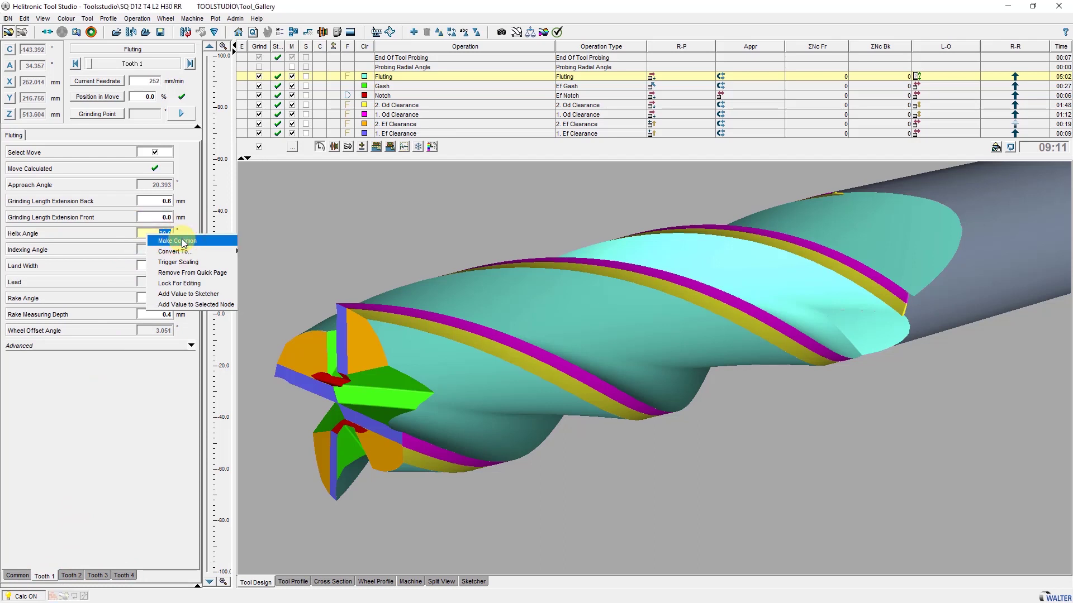
click(183, 241)
right_click(163, 235)
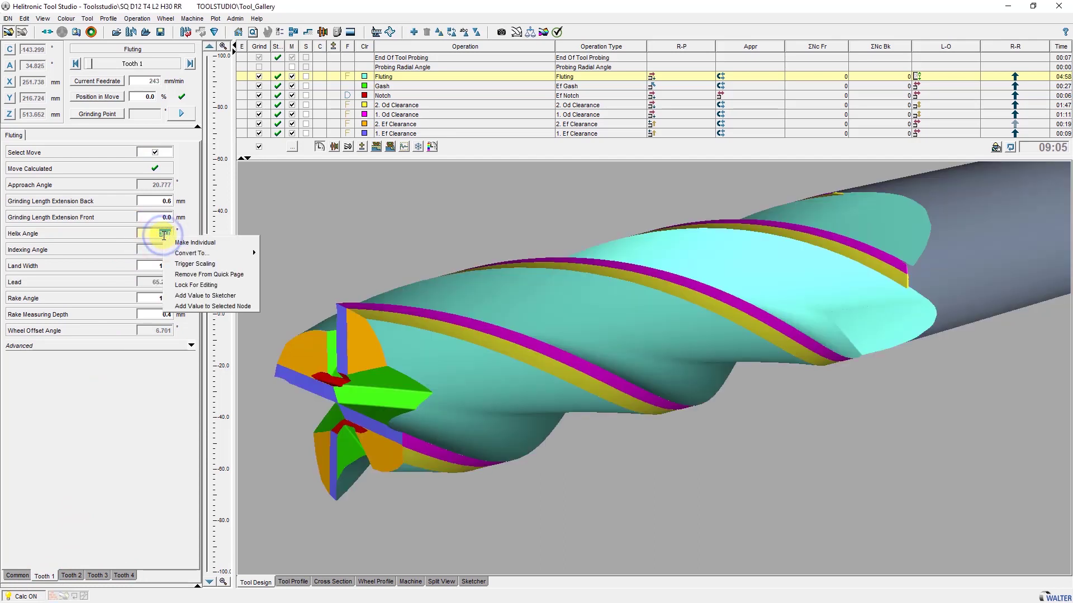
mouse_move(212, 253)
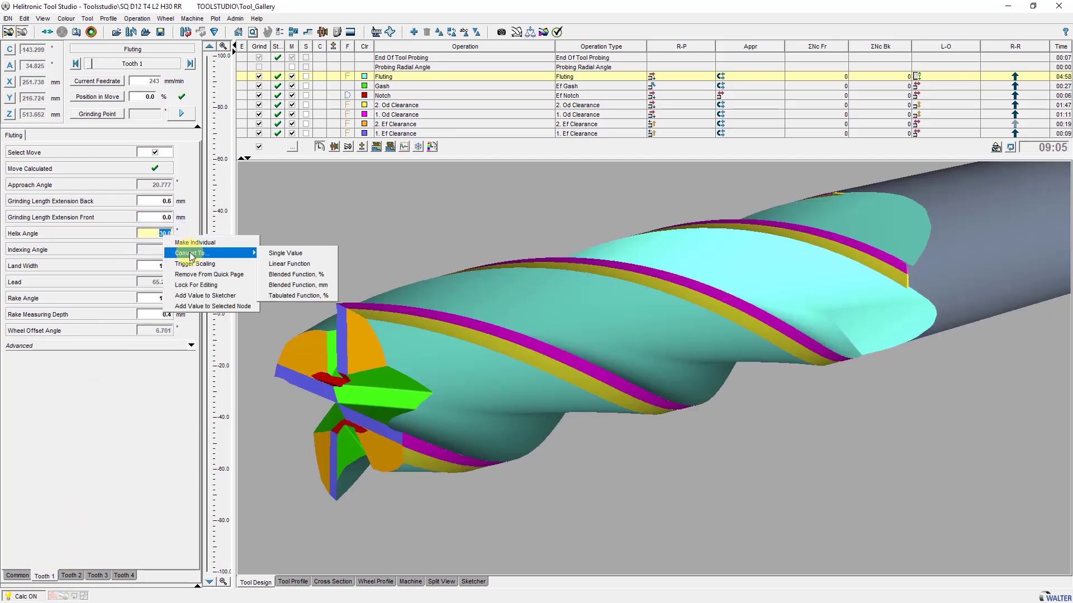
click(295, 265)
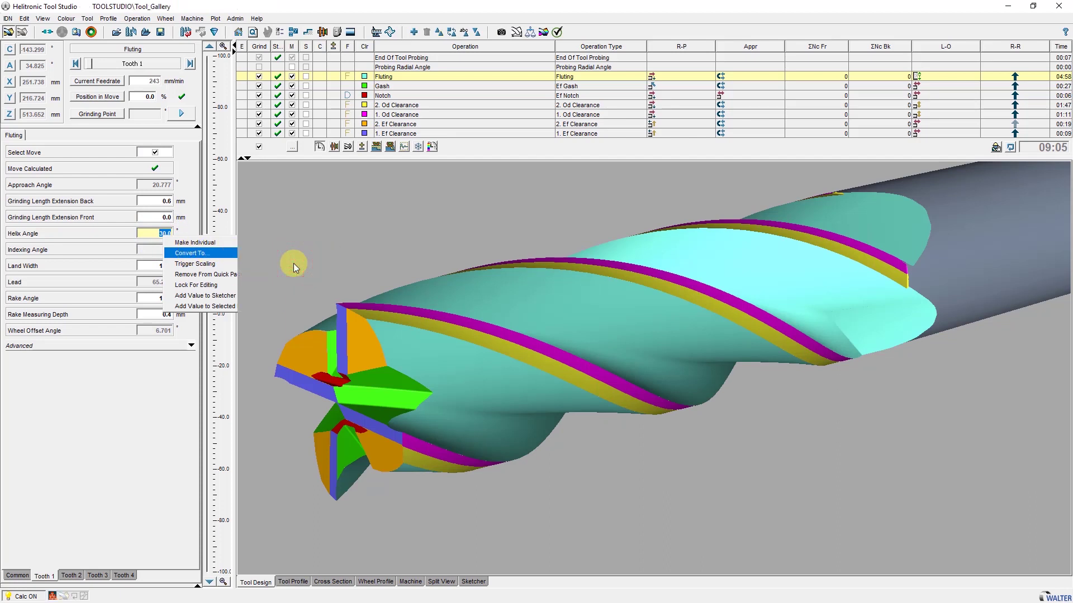
click(159, 233)
text(45)
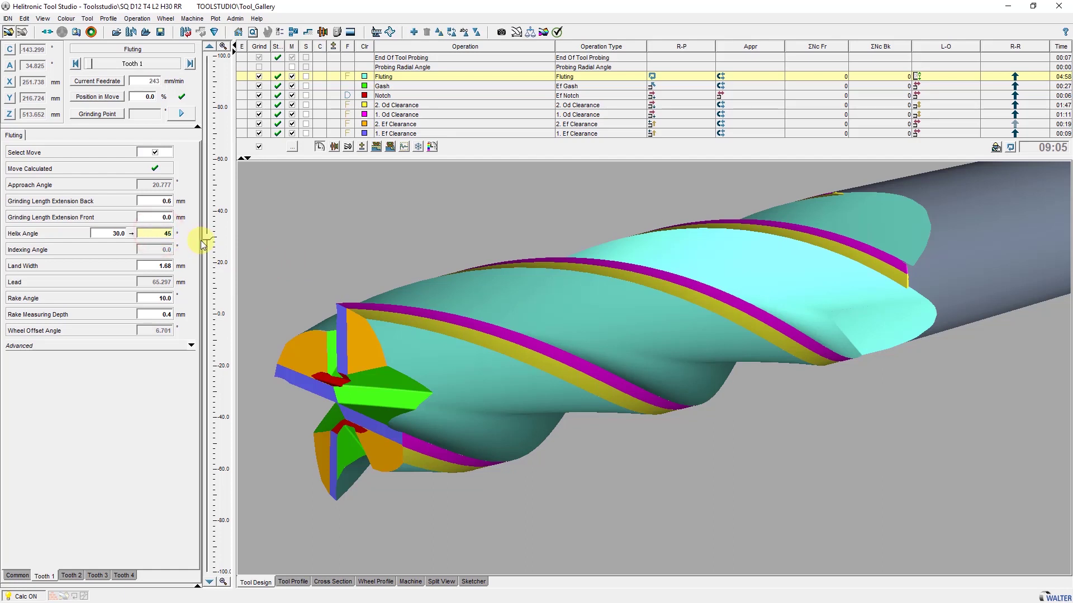
key(Tab)
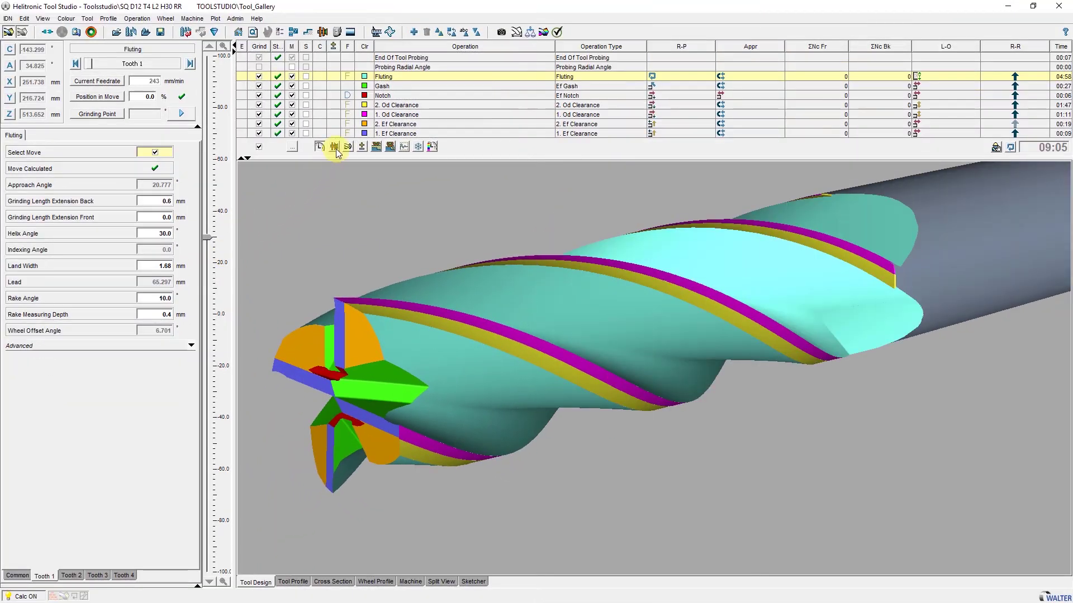
- Replace spindle 1's wheel pack with Wheelset_11V9_12V9 and accept the wheel mapping
click(334, 146)
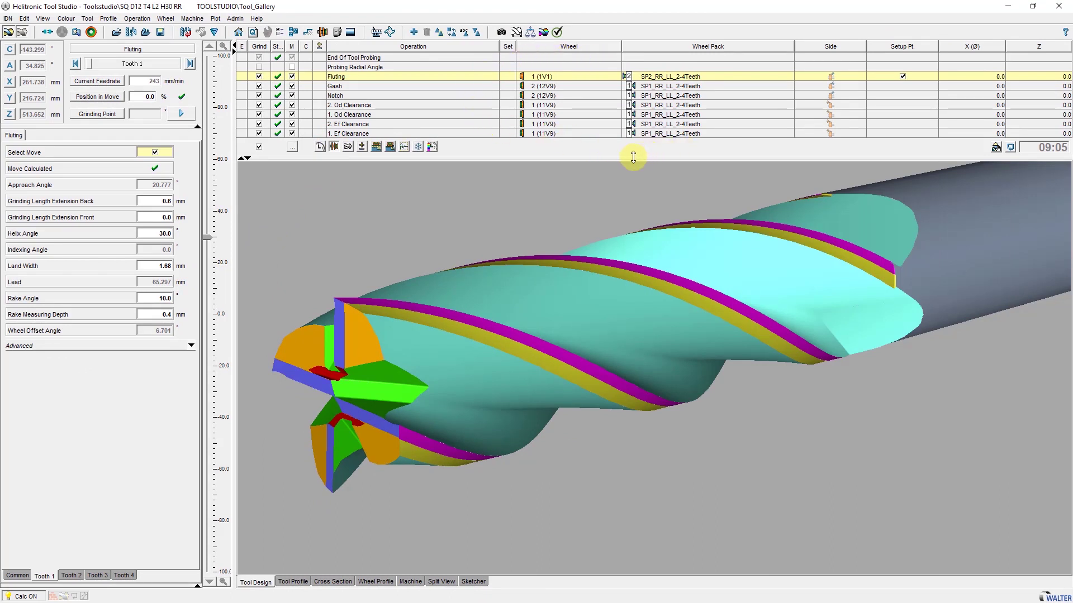
click(323, 32)
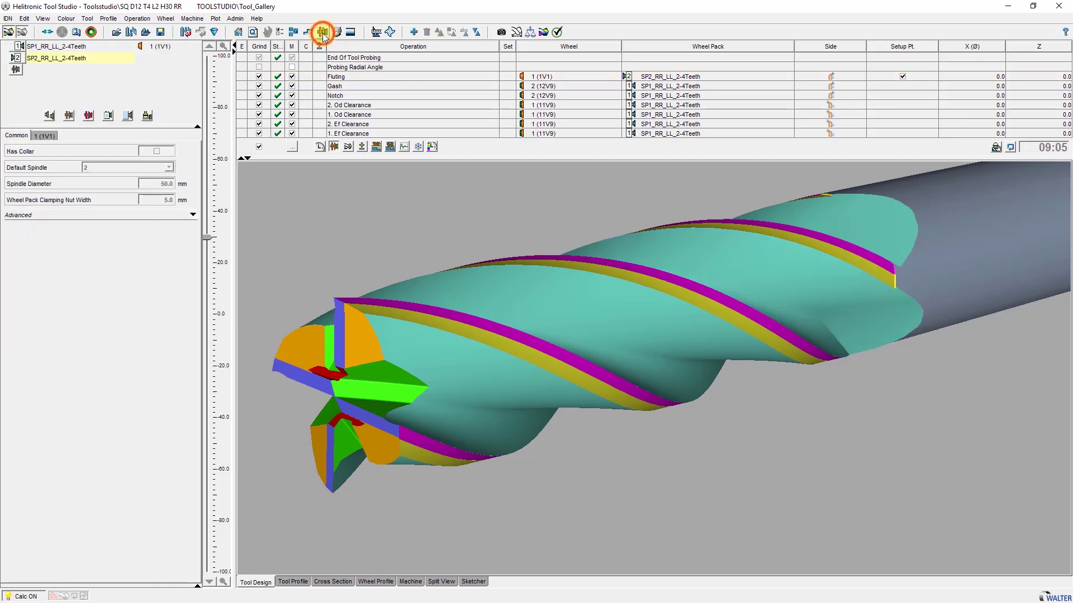
click(16, 46)
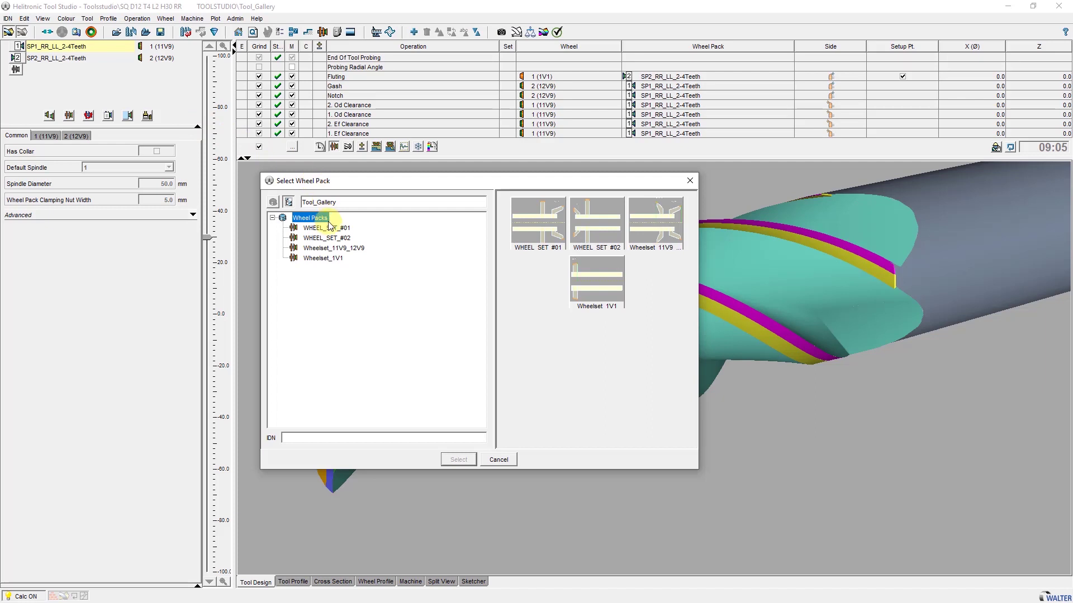
click(335, 253)
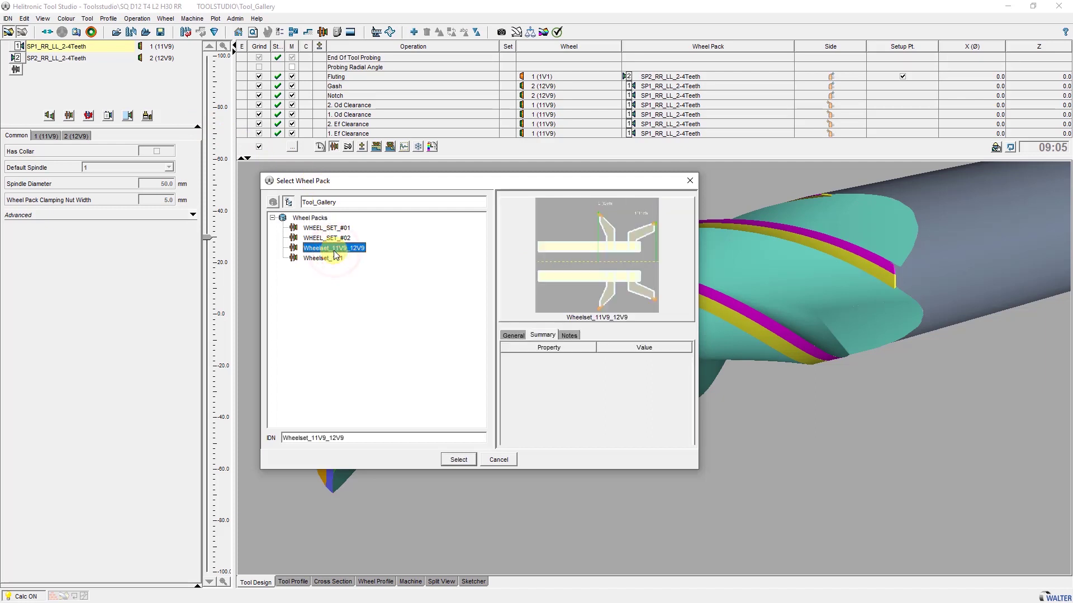
click(458, 455)
click(516, 327)
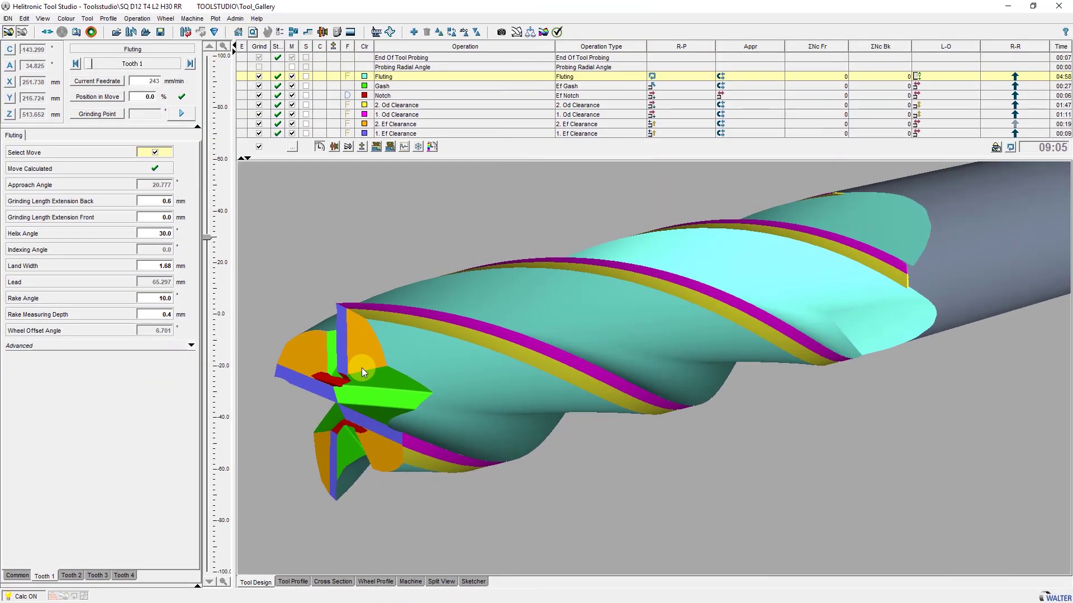
- Edit the end-face notch move, changing Movement Z from 0.36 to 0.5 mm
drag(361, 368, 405, 366)
drag(662, 292, 618, 307)
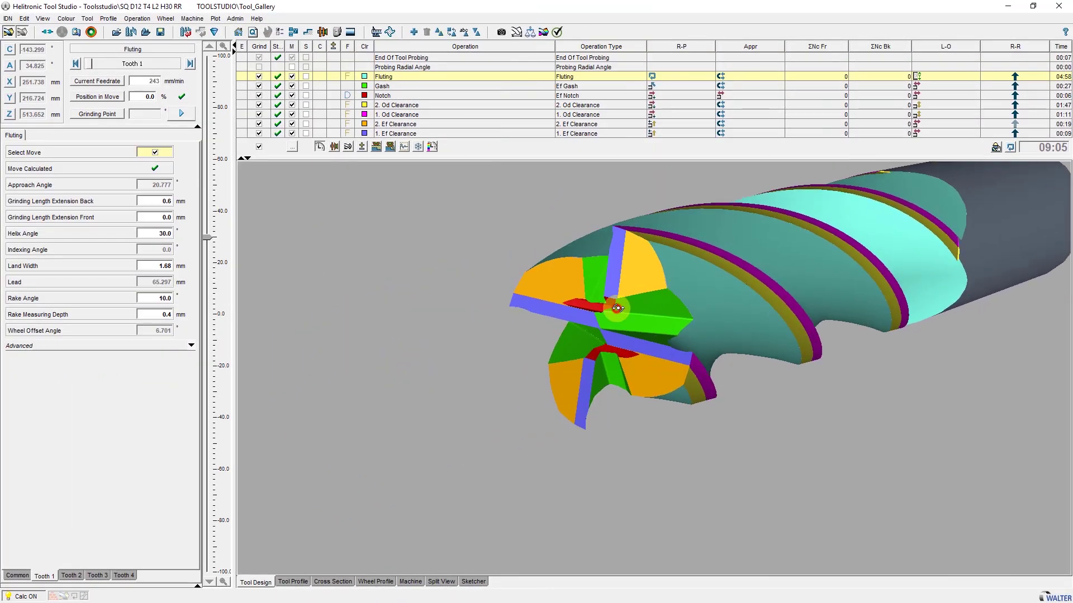
right_drag(616, 309, 592, 362)
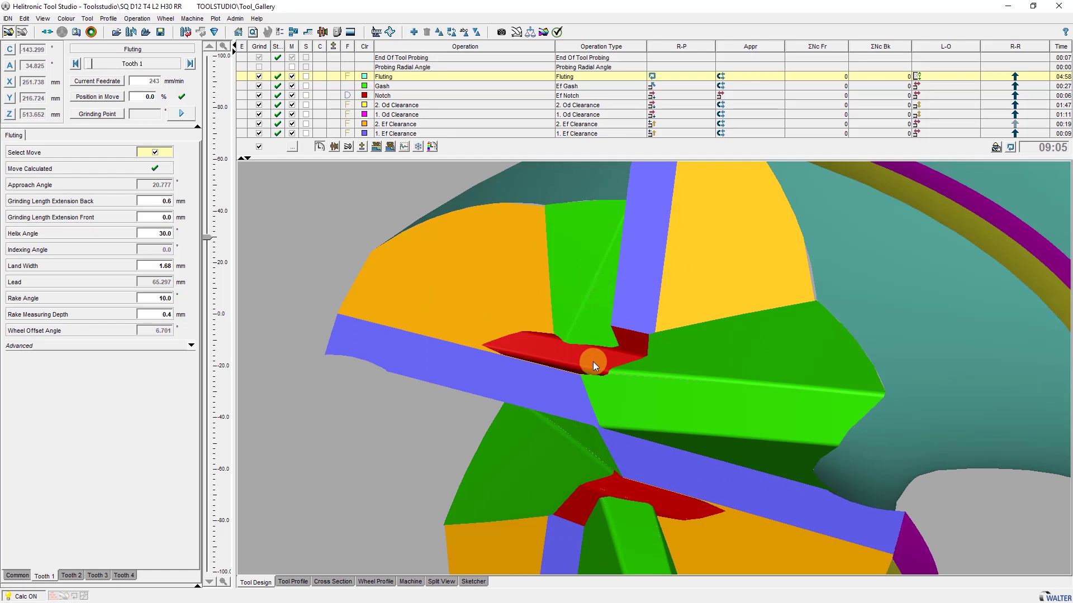
right_click(594, 362)
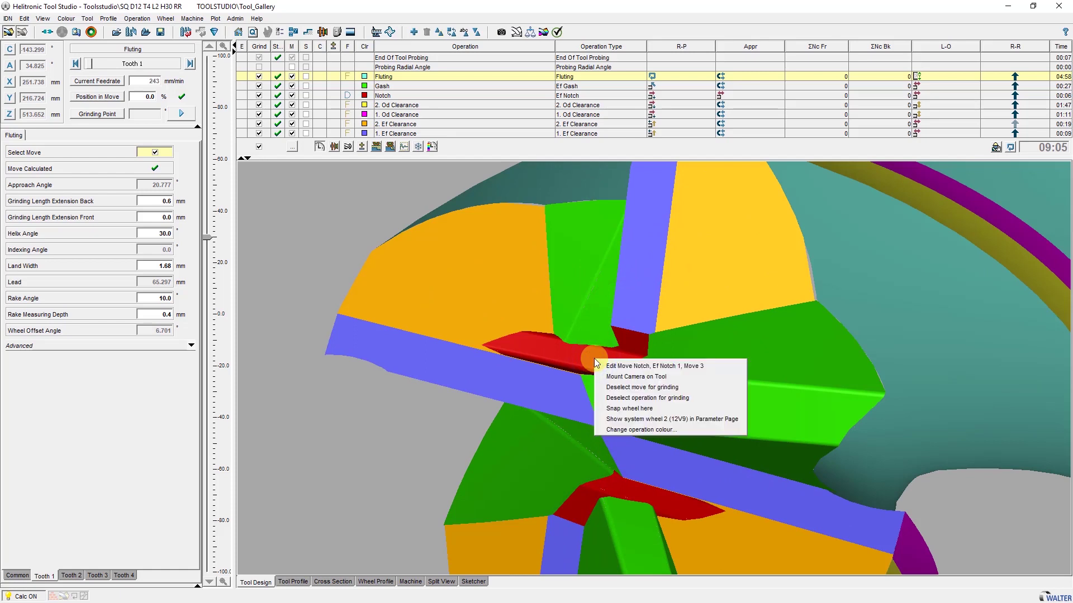
click(615, 367)
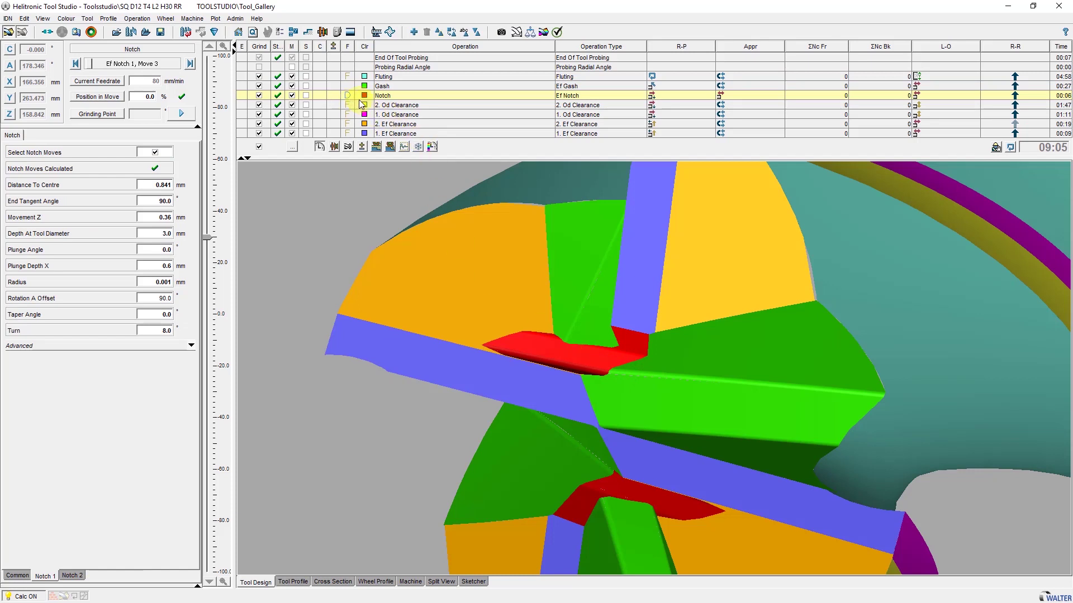
click(156, 217)
text(0)
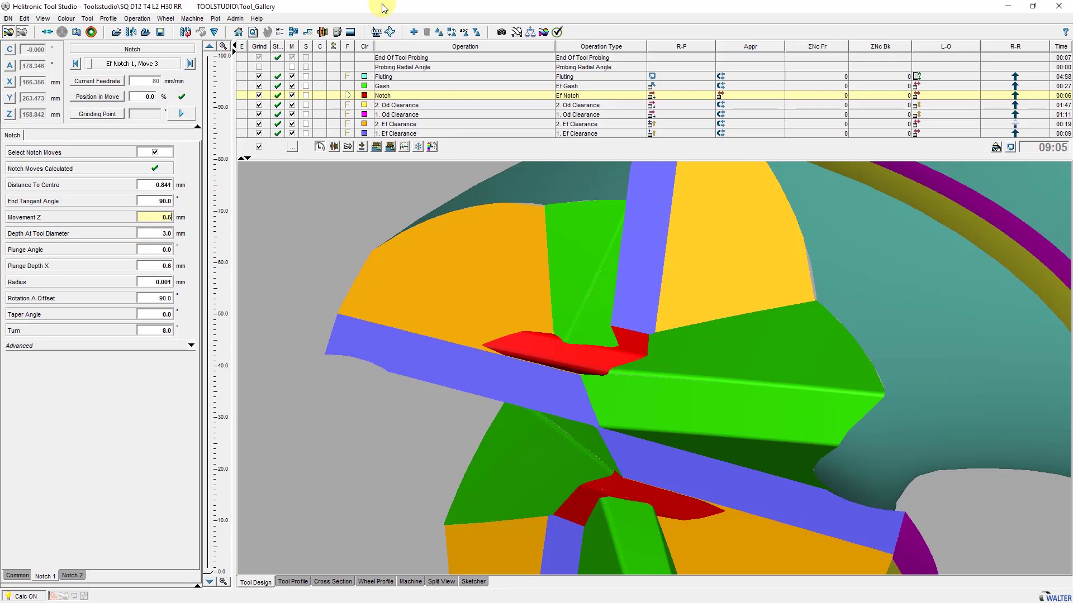
key(Tab)
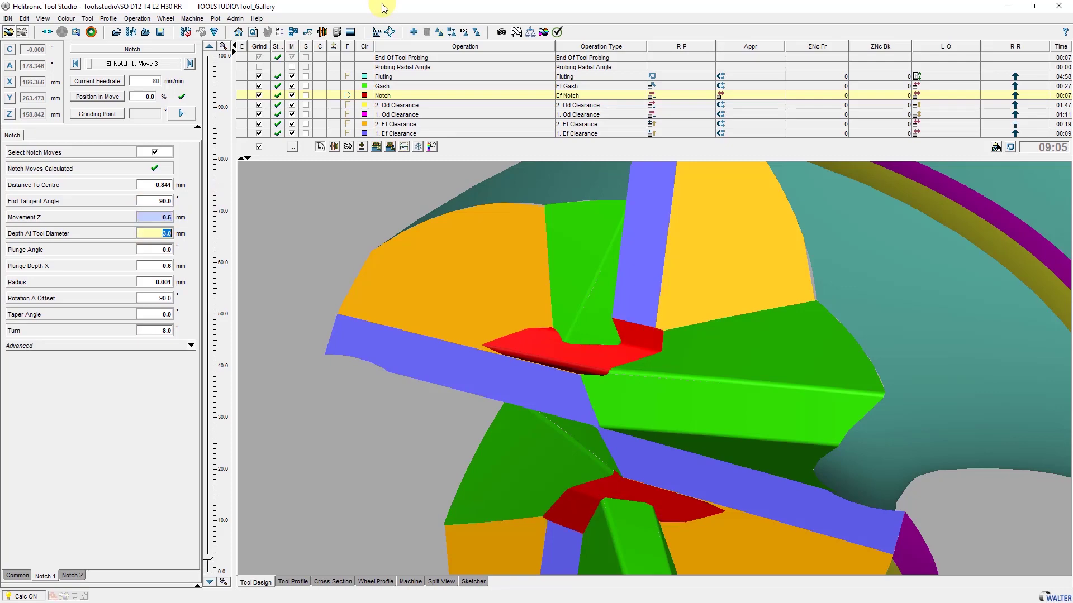
key(Return)
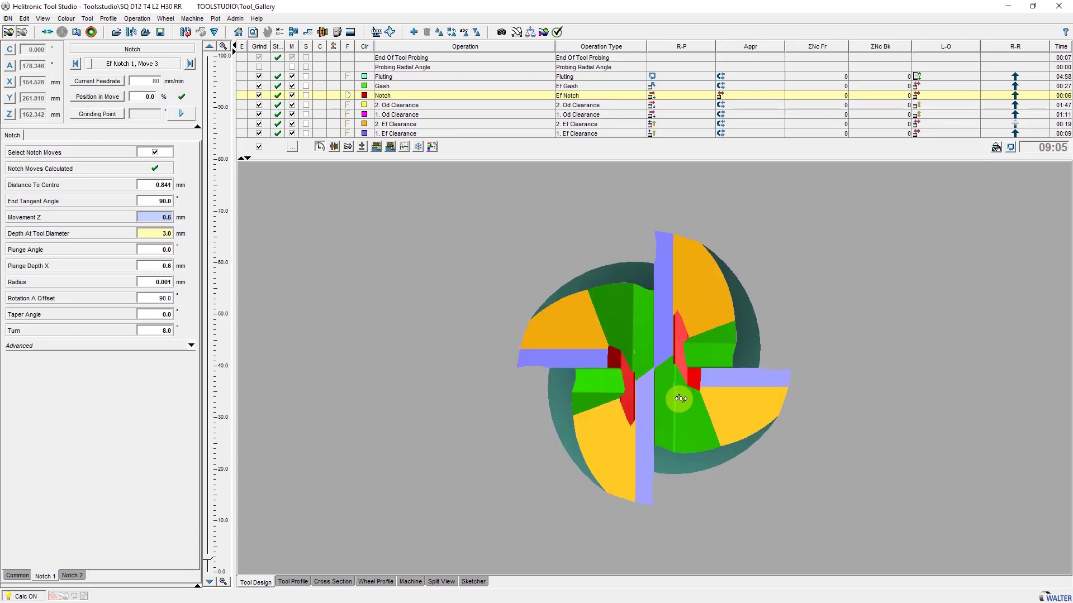
- Recalculate the grinding times to a 09:46 total and run collision detection
click(1011, 148)
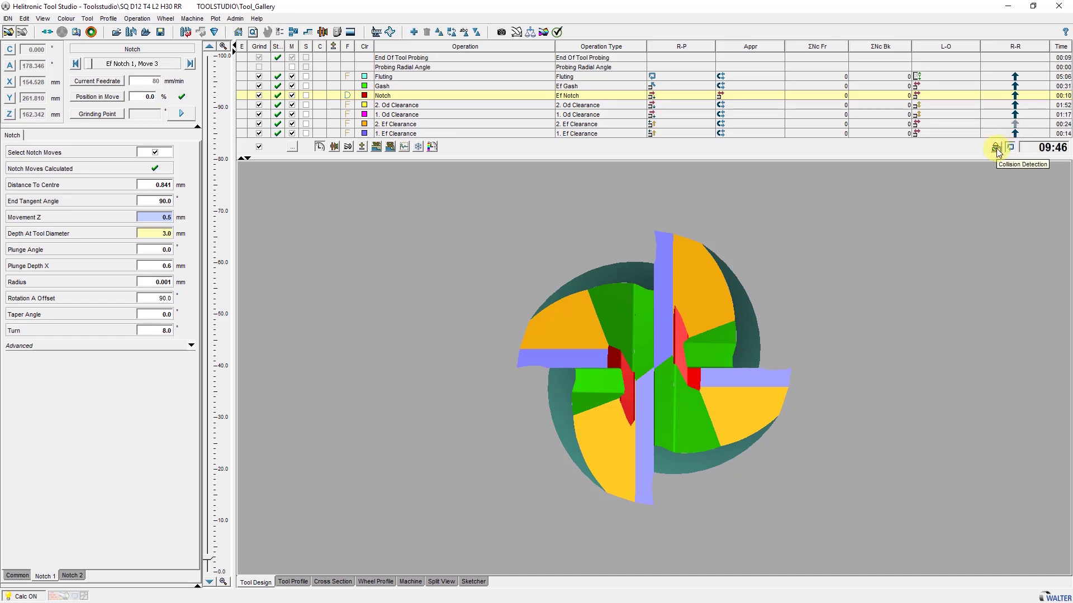
click(996, 148)
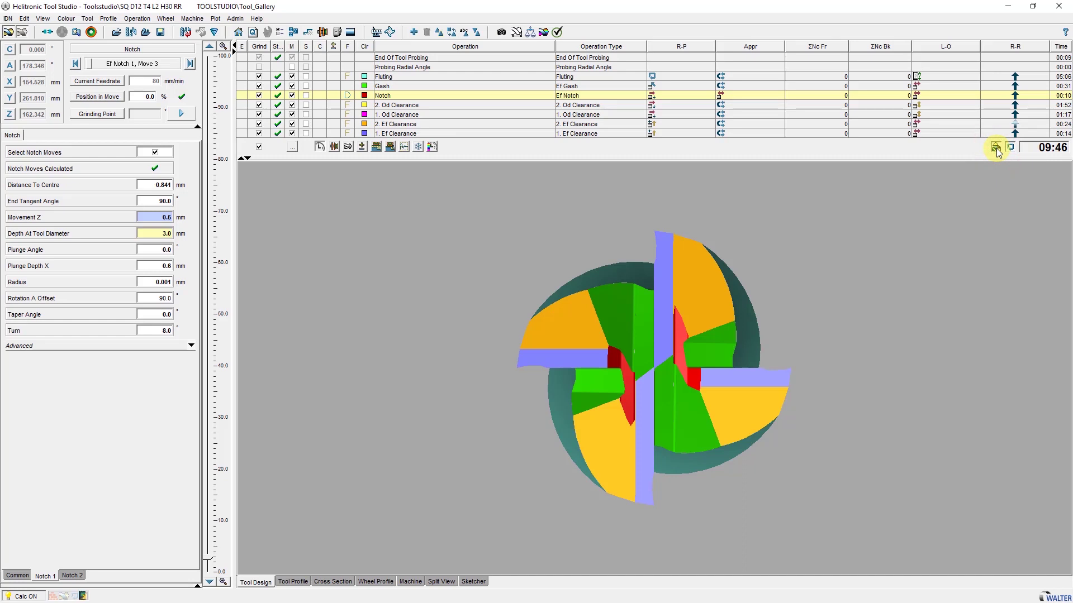